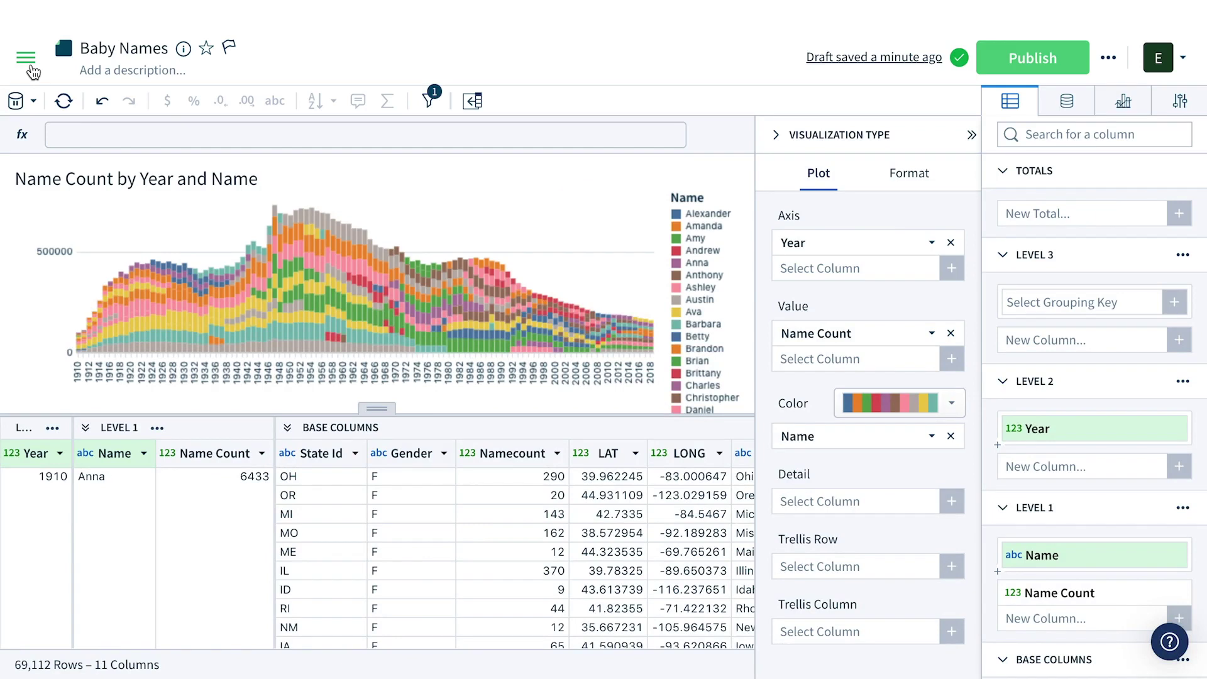
# Show the navigation sidebar with My Documents beside the Baby Names workbook
pyautogui.click(28, 63)
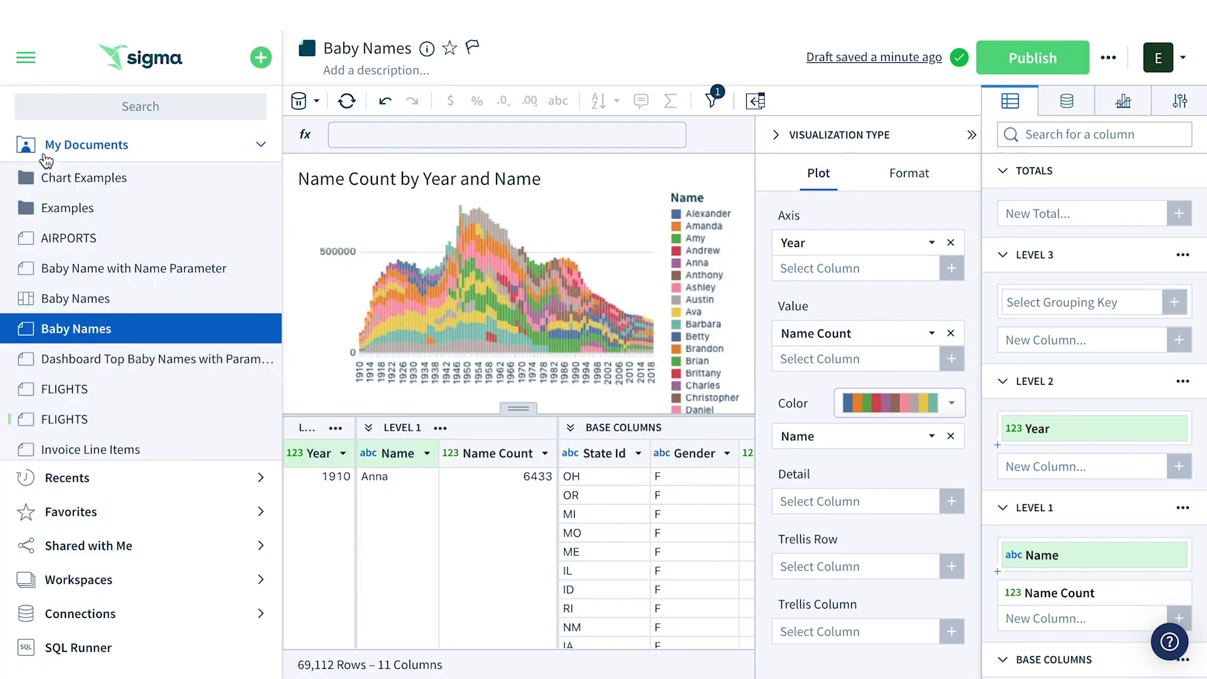
# Browse SOLUTIONS SE 2020 > SE_DEMO_DB > GENERAL_DEMOS and open the US_NAME_TRENDS table
pyautogui.click(98, 618)
pyautogui.scroll(-3, 98, 620)
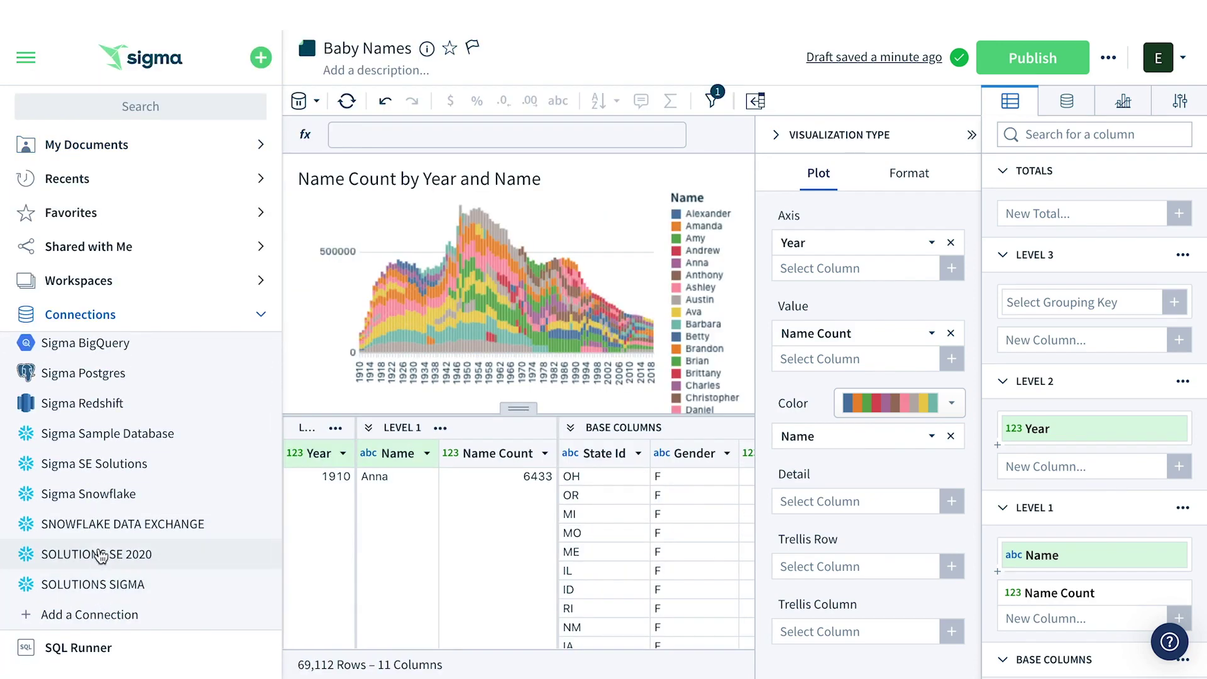
pyautogui.click(99, 554)
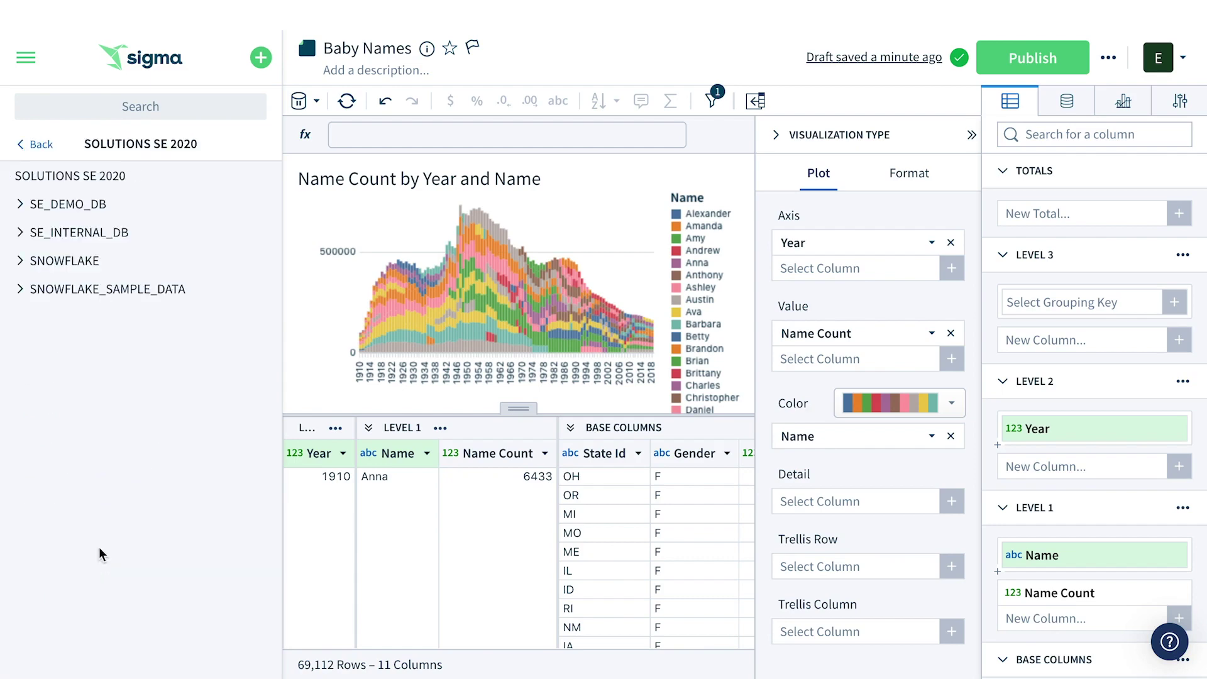
pyautogui.click(20, 204)
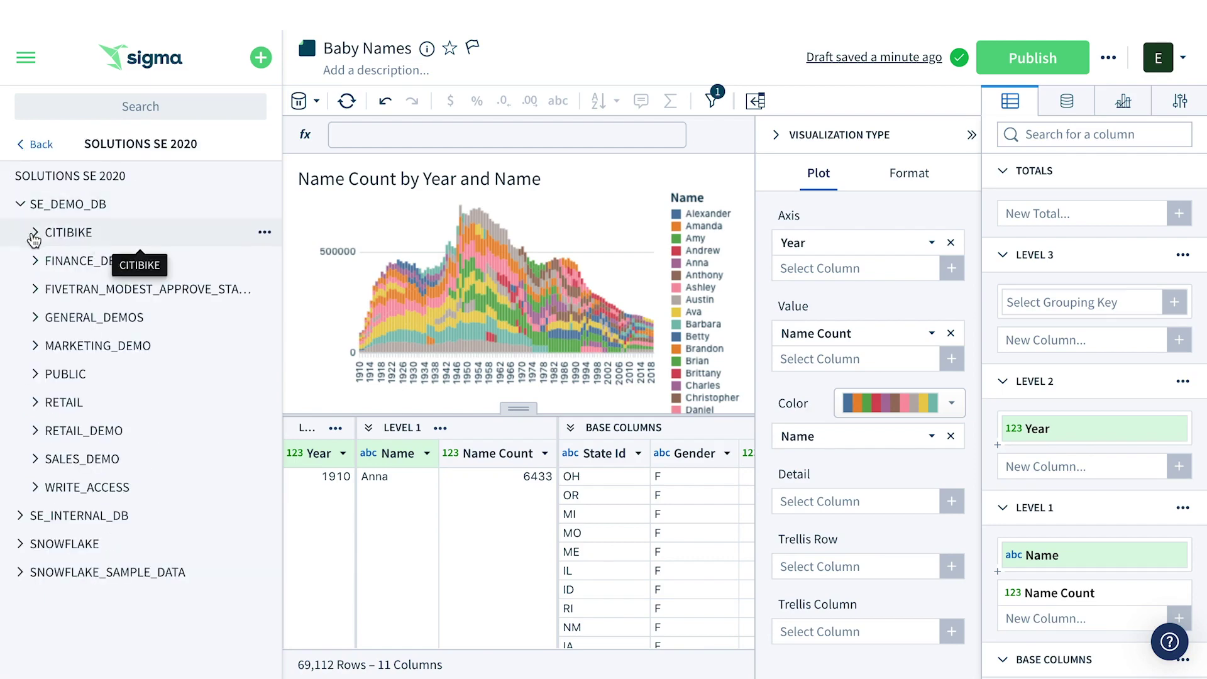
pyautogui.click(36, 317)
pyautogui.click(110, 459)
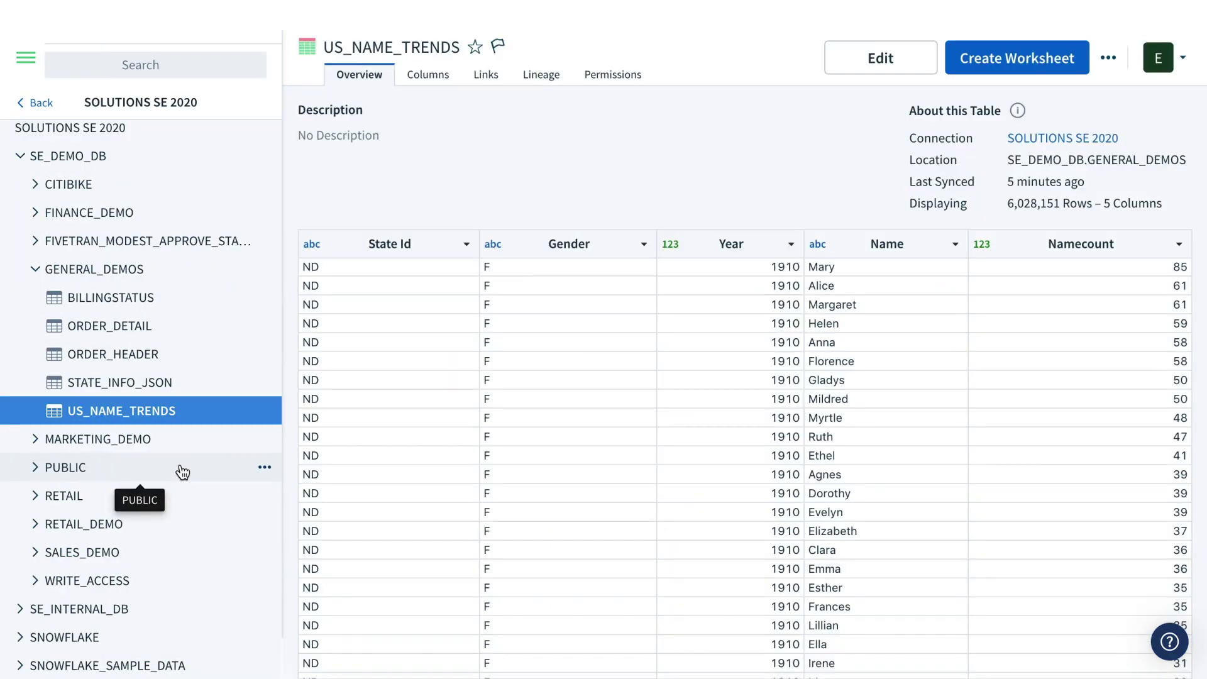
# Create a worksheet from the table, keeping the default name US_NAME_TRENDS in My Documents
pyautogui.click(1054, 58)
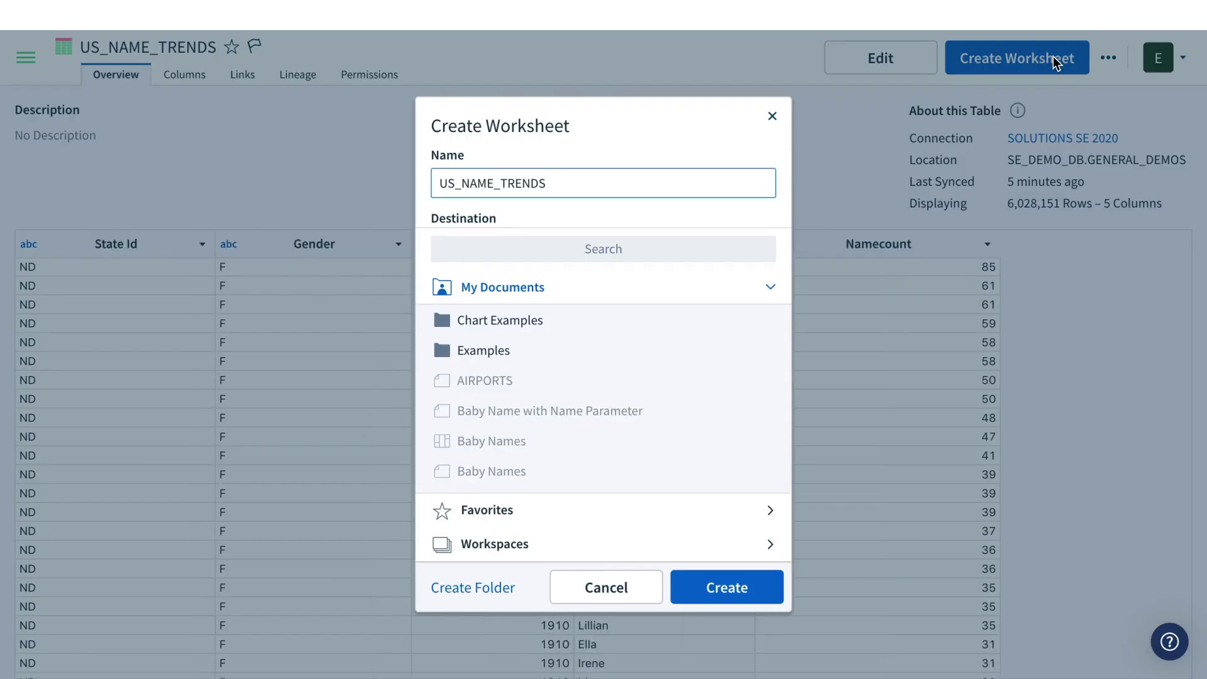
pyautogui.click(738, 591)
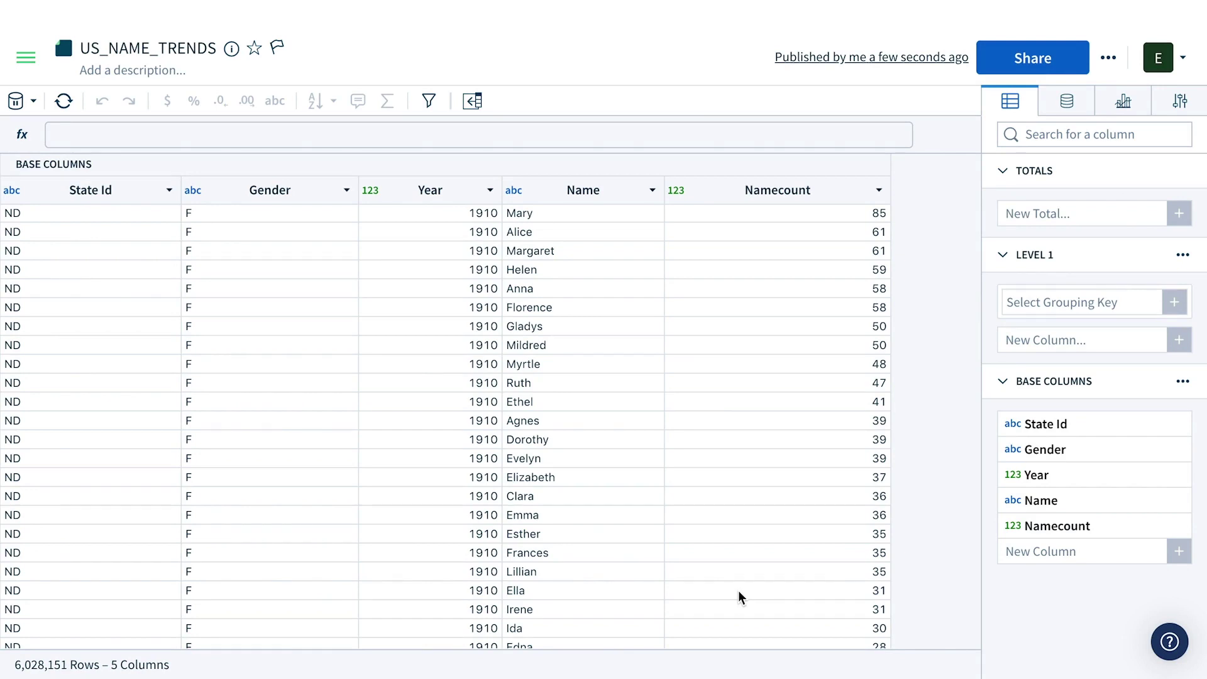
# Group rows by Year, with Name as a nested grouping level beneath it
pyautogui.moveTo(1035, 483); pyautogui.dragTo(1074, 300)
pyautogui.moveTo(1077, 503); pyautogui.dragTo(1082, 402)
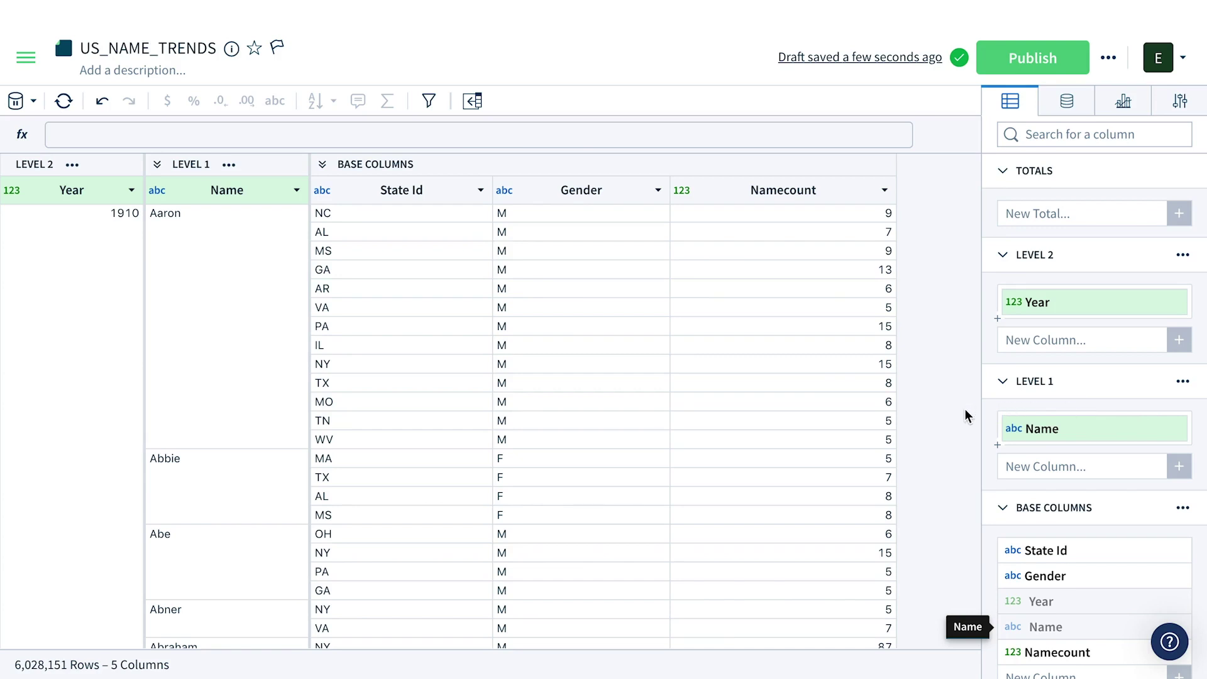
# Add a Sum of Namecount column named 'Name Count' and check its Sum formula
pyautogui.click(779, 187)
pyautogui.scroll(-1, 778, 186)
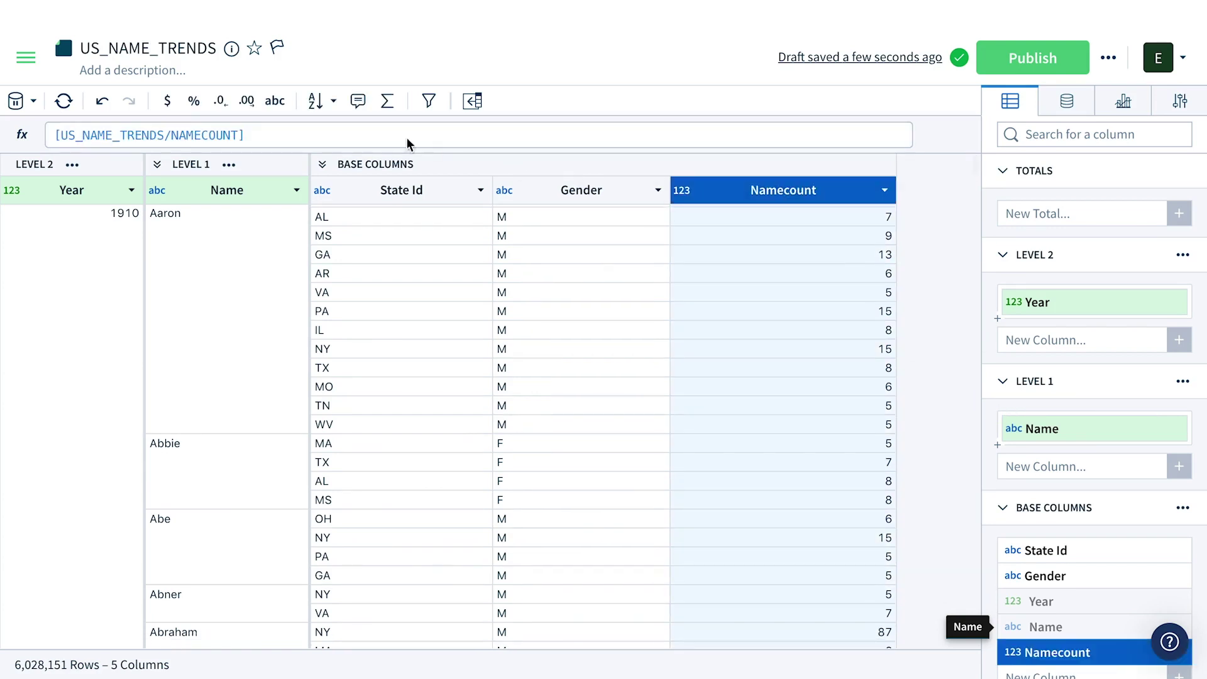
pyautogui.click(385, 100)
pyautogui.click(393, 253)
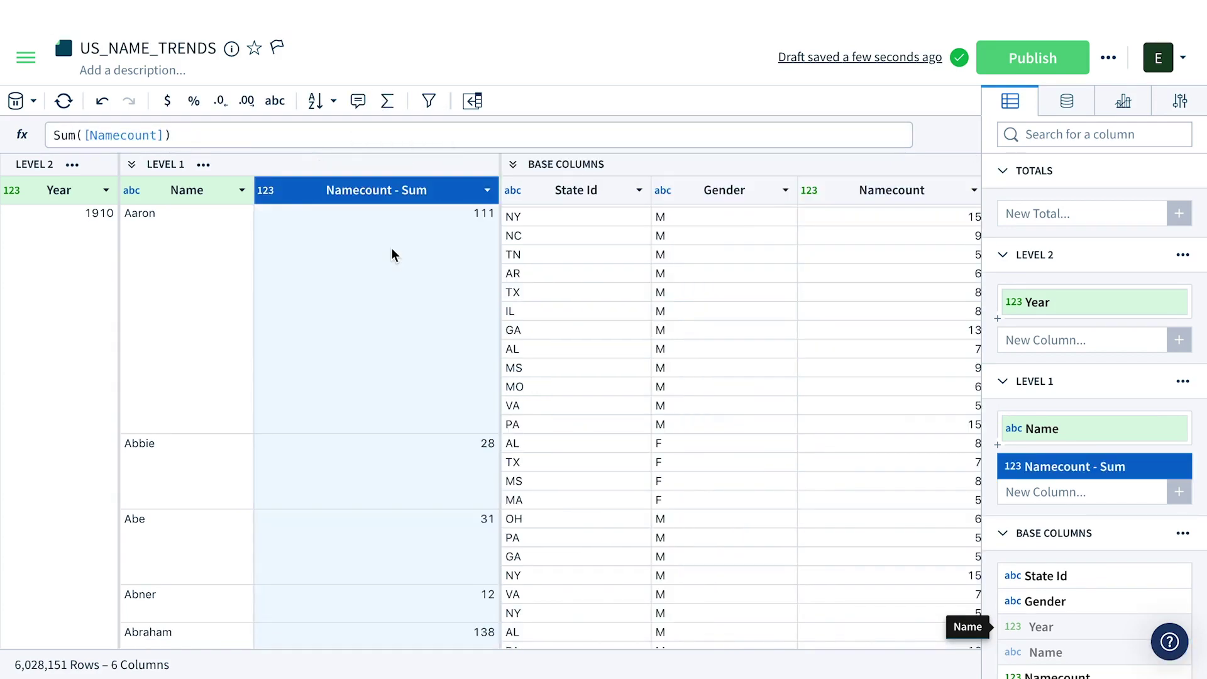
pyautogui.doubleClick(394, 189)
pyautogui.write('Name ')
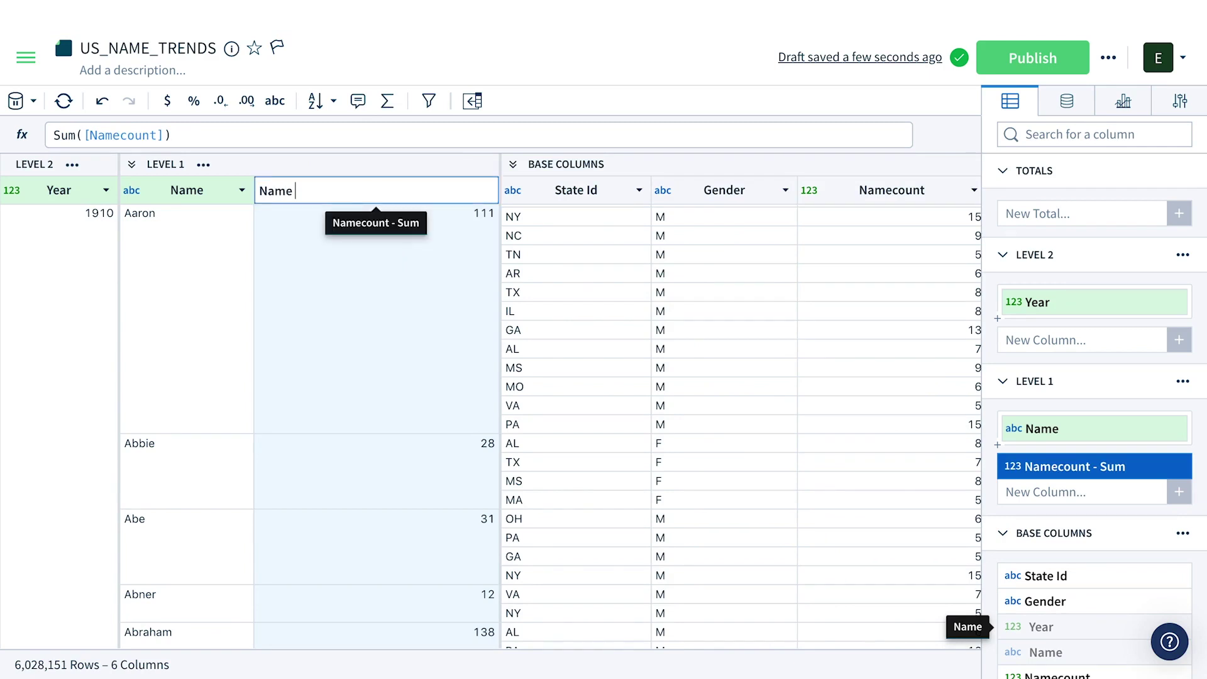
pyautogui.write('Count')
pyautogui.press('Return')
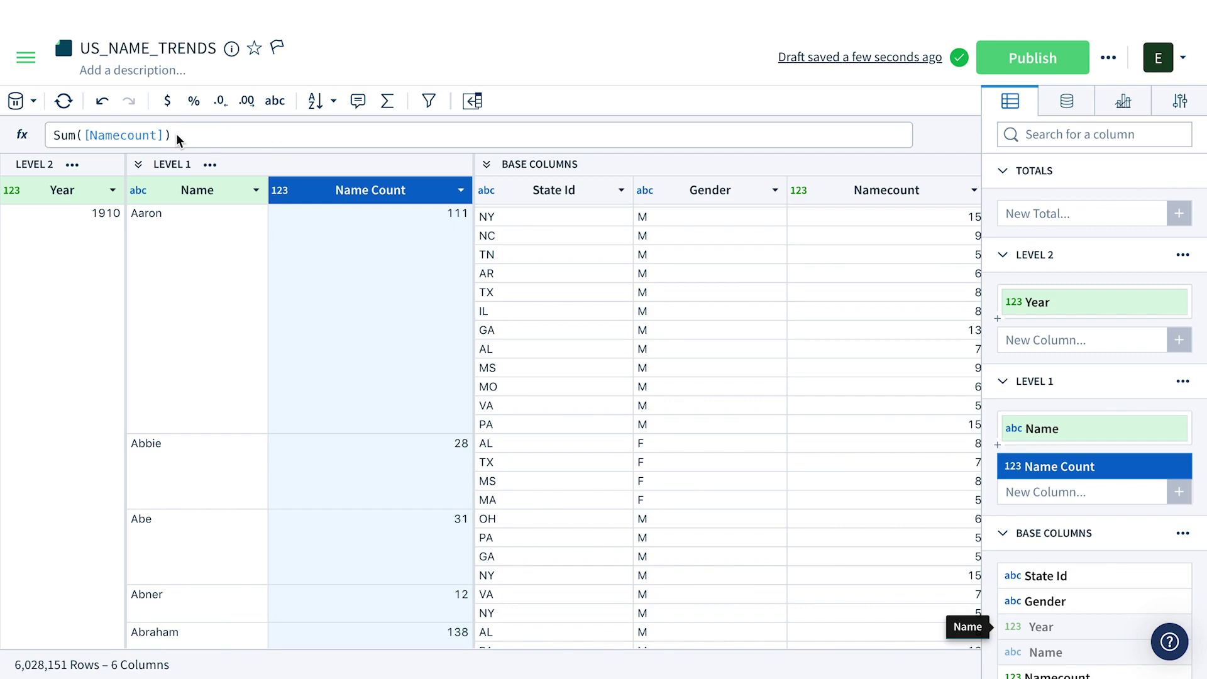
pyautogui.click(72, 133)
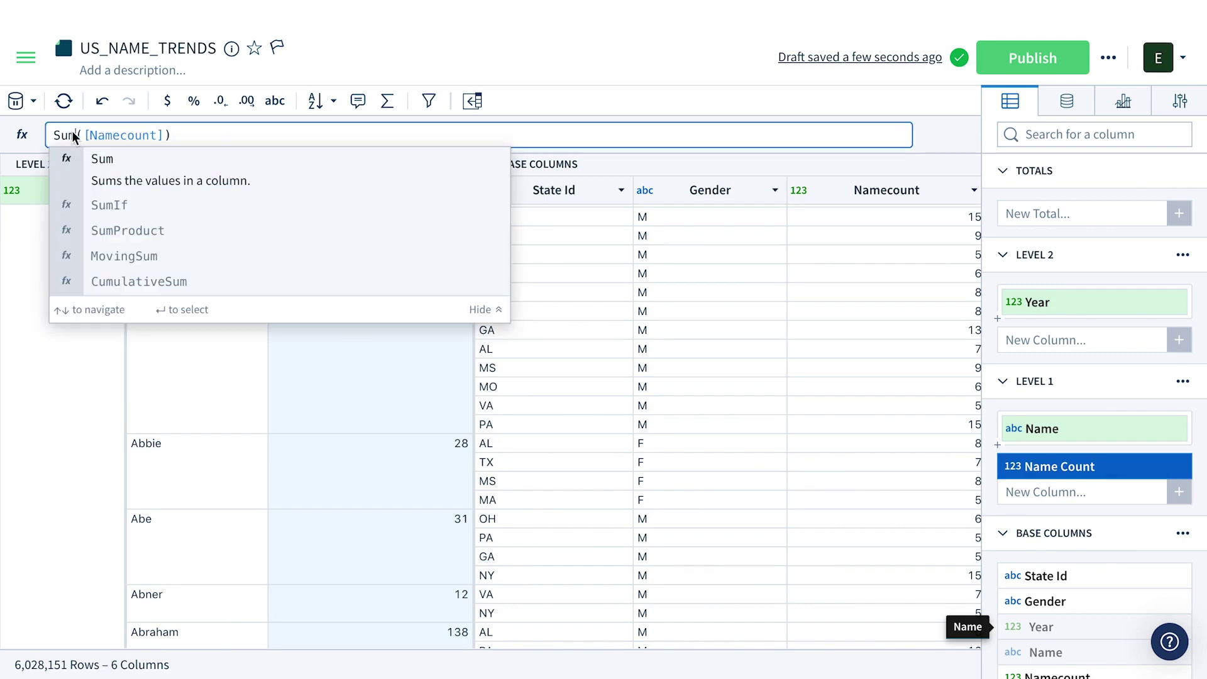
pyautogui.click(113, 315)
# Add a Limit filter on Name Count keeping the Largest 10 by Rank
pyautogui.click(458, 190)
pyautogui.click(497, 423)
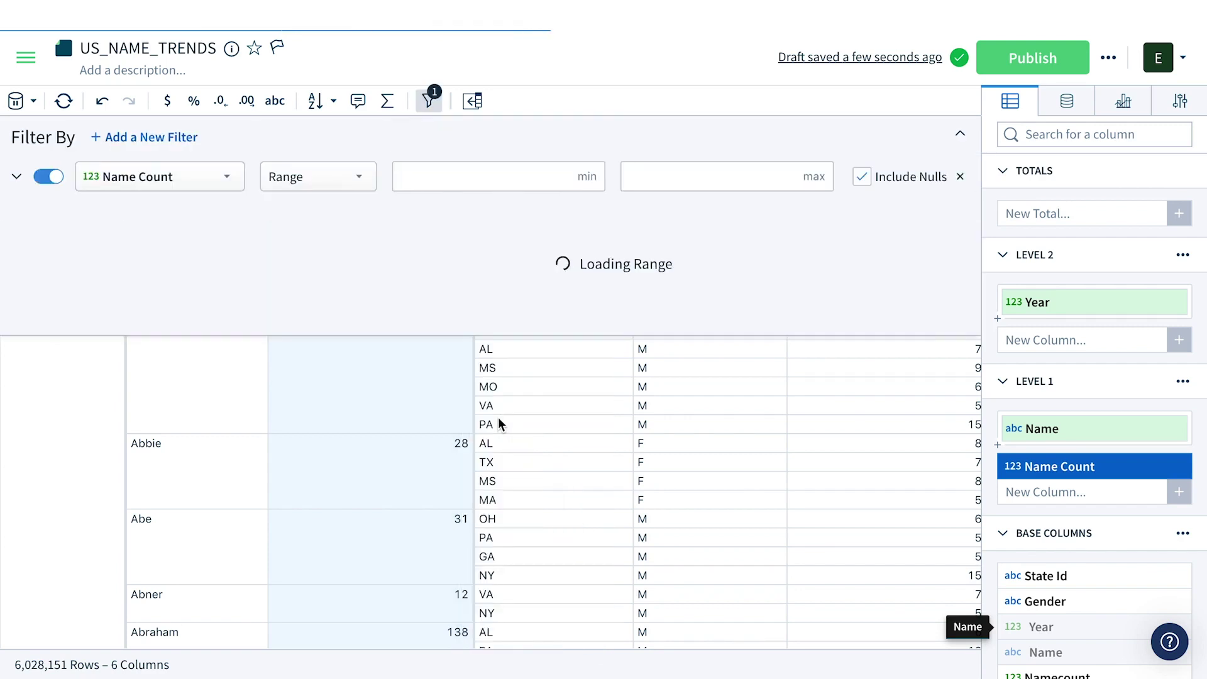
pyautogui.click(367, 182)
pyautogui.click(344, 296)
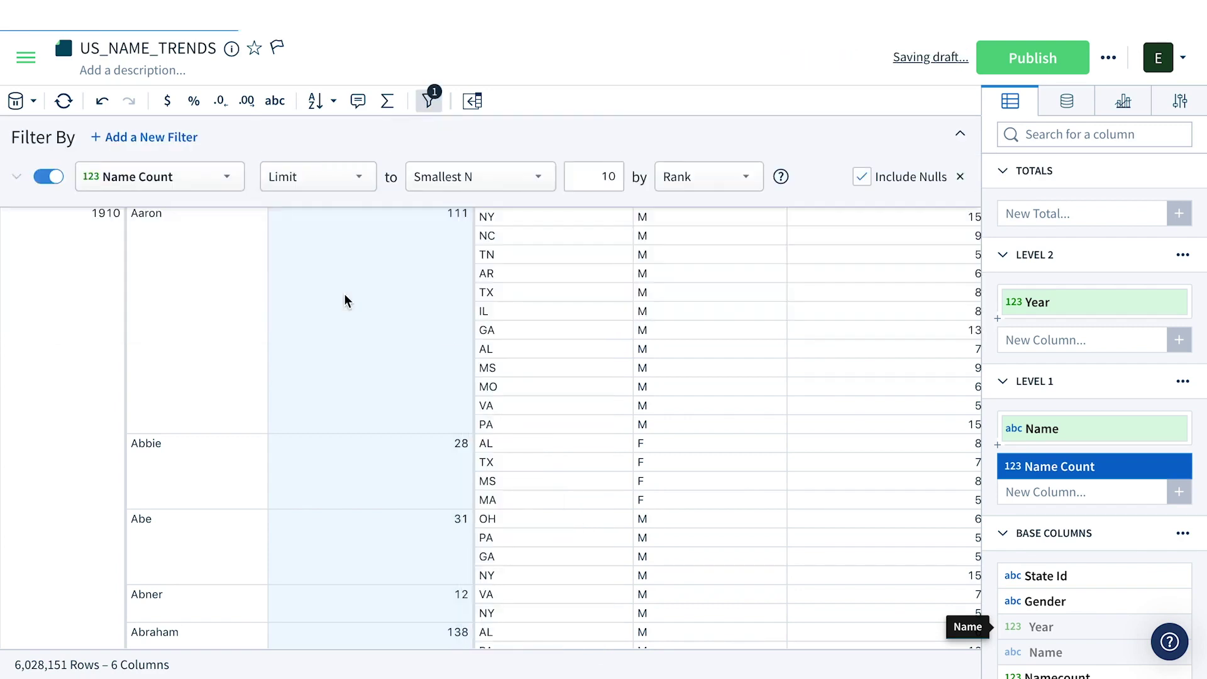
pyautogui.click(537, 182)
pyautogui.click(519, 214)
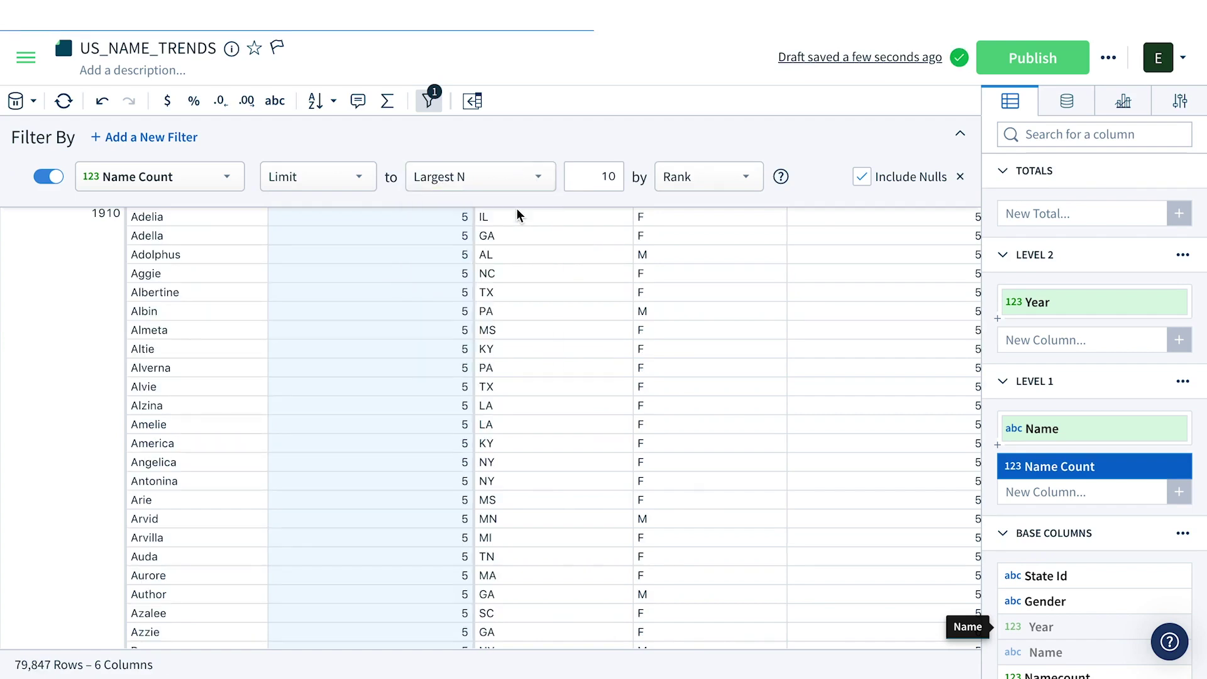
pyautogui.click(961, 134)
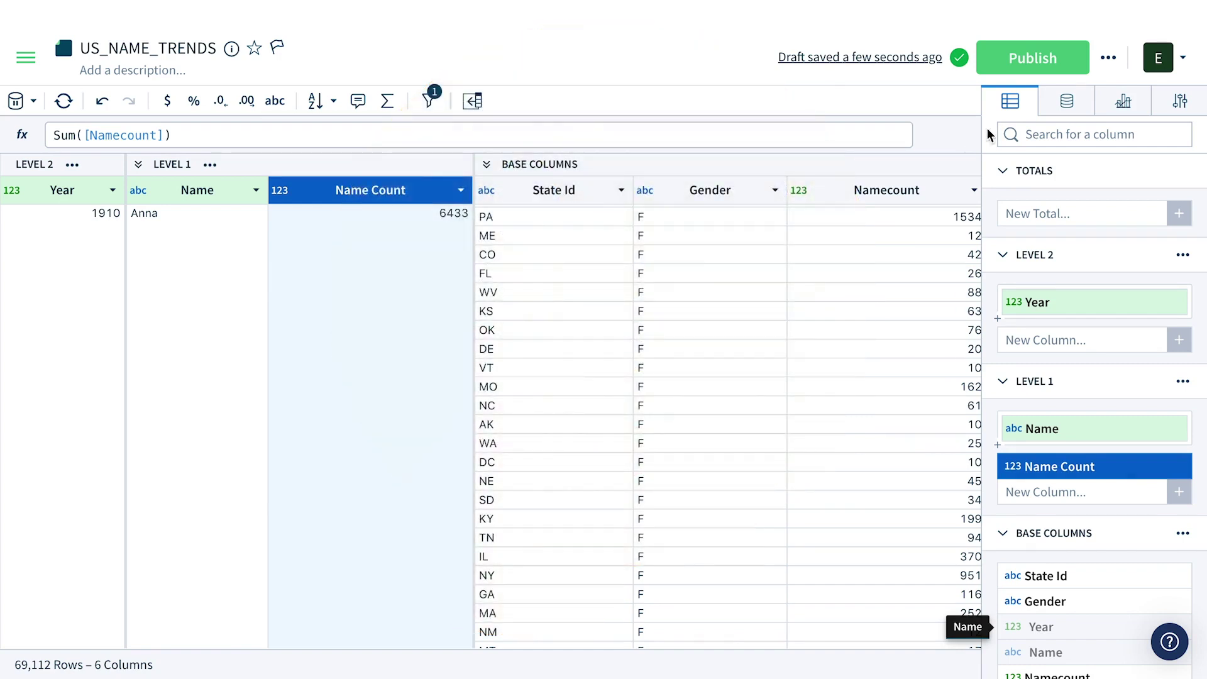
# Add a bar chart with Year on the axis, Name Count as values, coloured by Name
pyautogui.click(1122, 104)
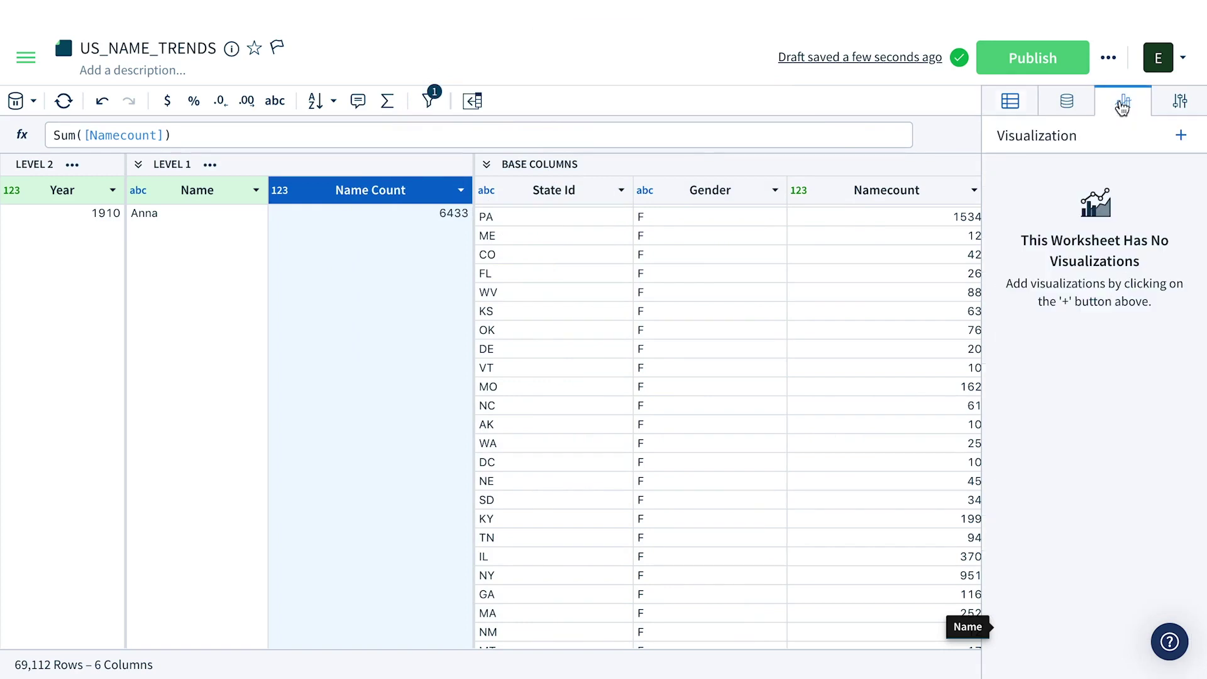
pyautogui.click(1181, 136)
pyautogui.click(952, 363)
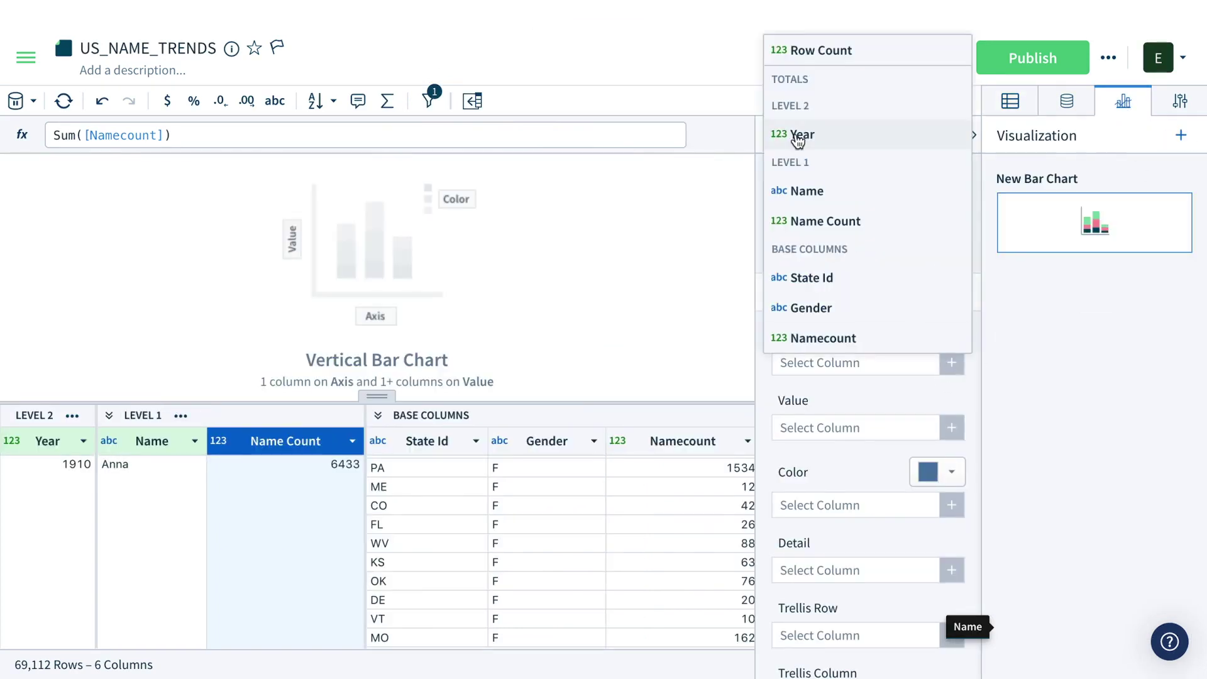
pyautogui.click(799, 135)
pyautogui.click(950, 454)
pyautogui.click(892, 307)
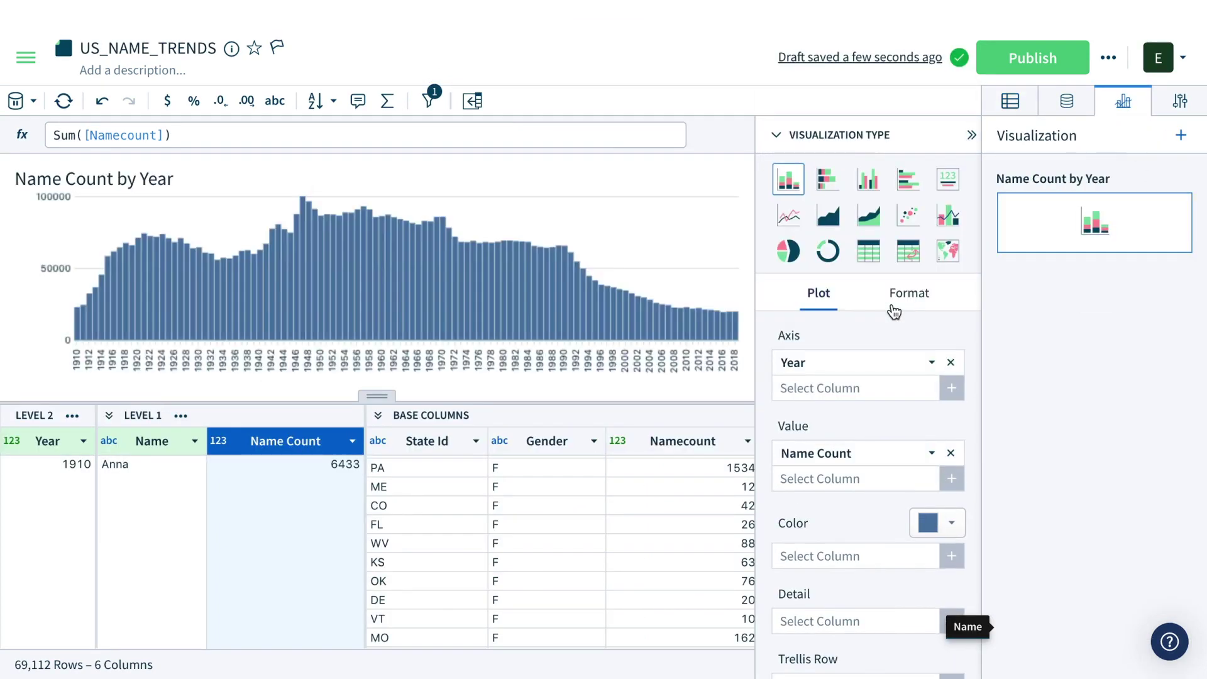
pyautogui.click(949, 557)
pyautogui.click(884, 387)
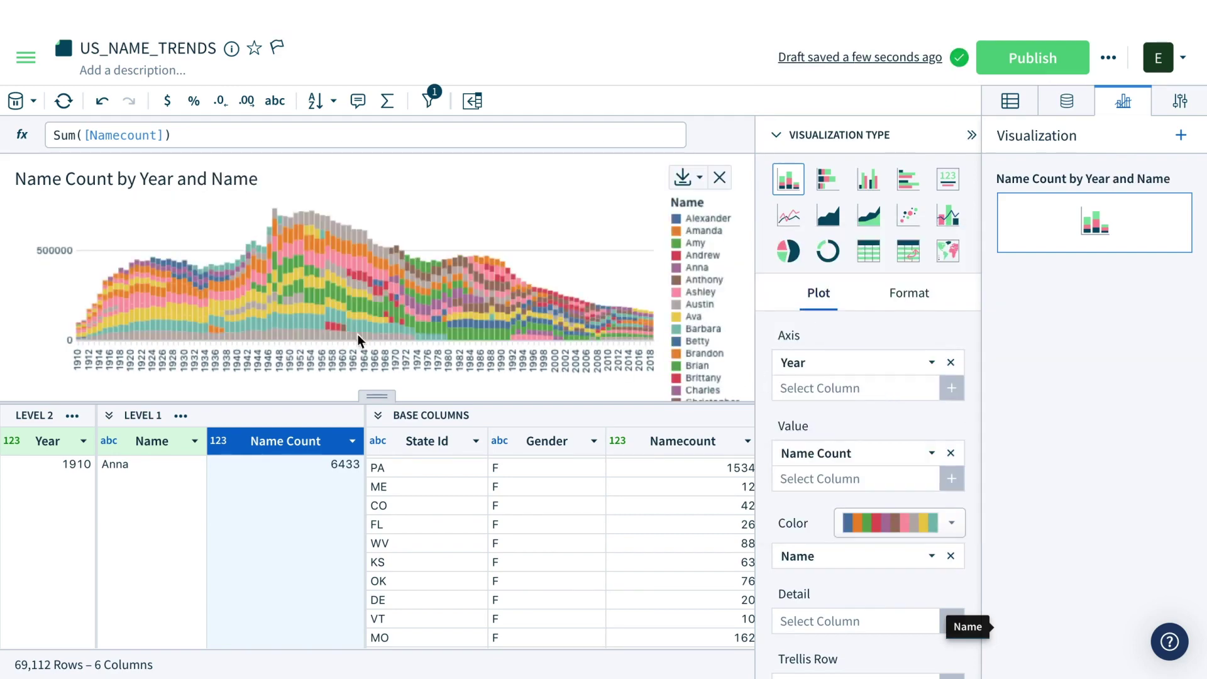
pyautogui.moveTo(307, 324)
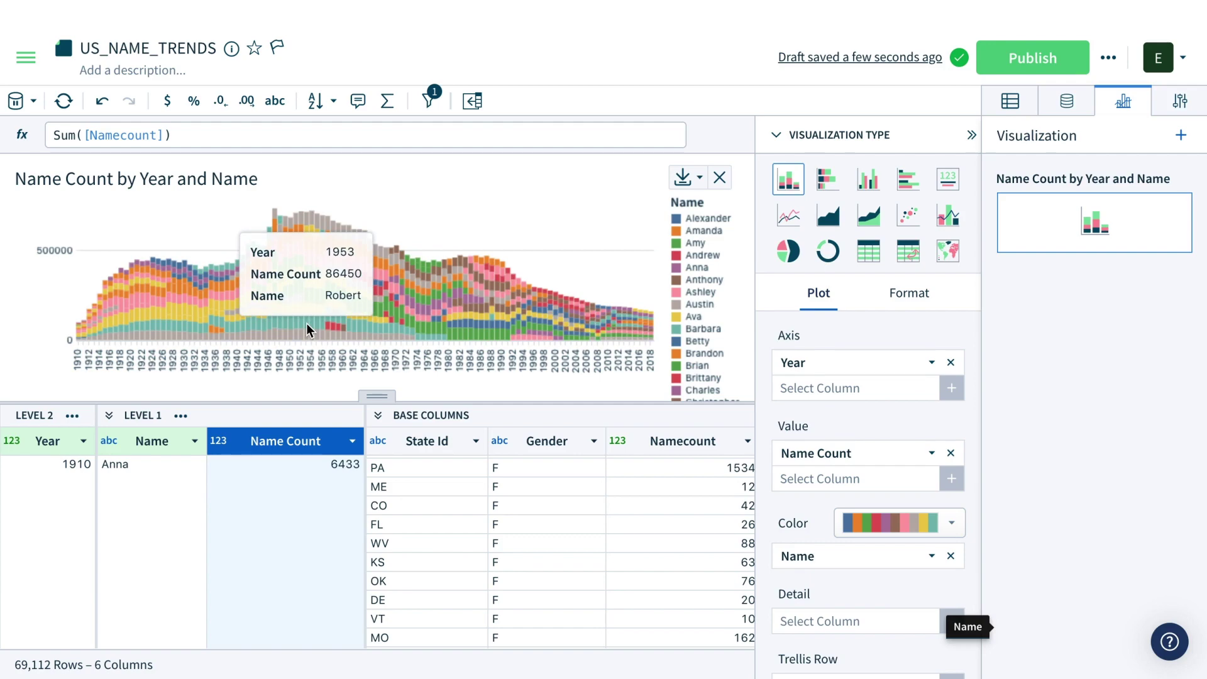
pyautogui.click(431, 103)
# Disable the Largest-10 Name Count filter and add a Name filter including only Erica
pyautogui.click(63, 177)
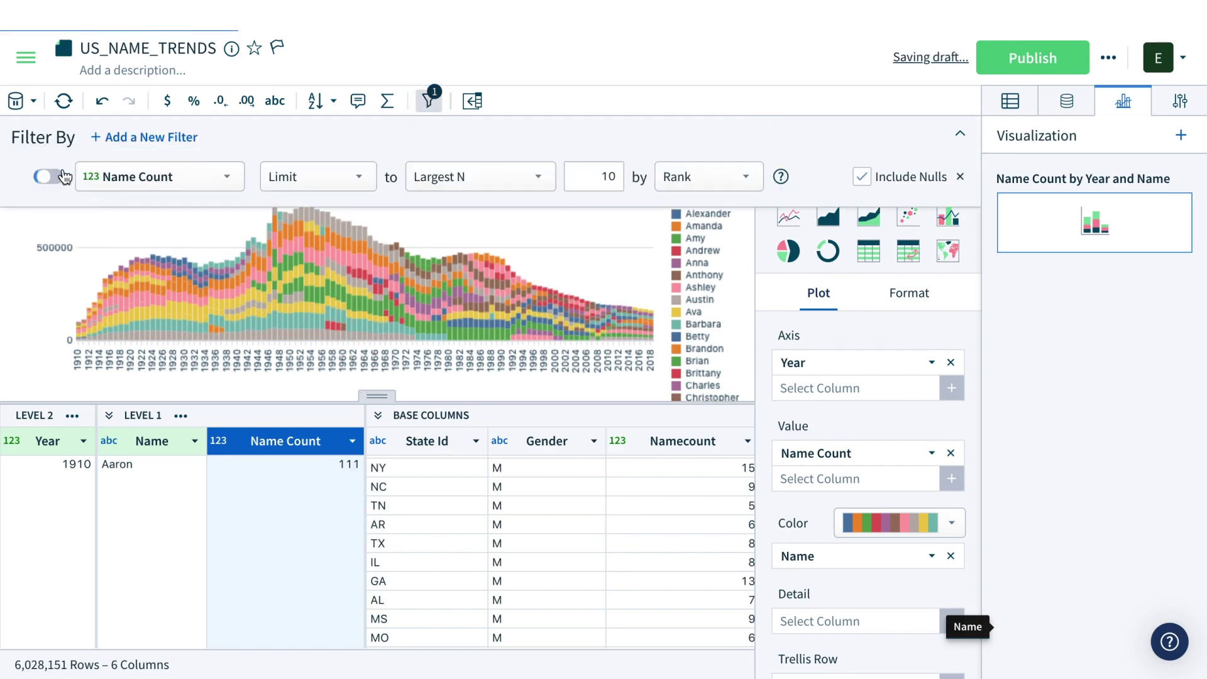
pyautogui.click(143, 137)
pyautogui.click(184, 177)
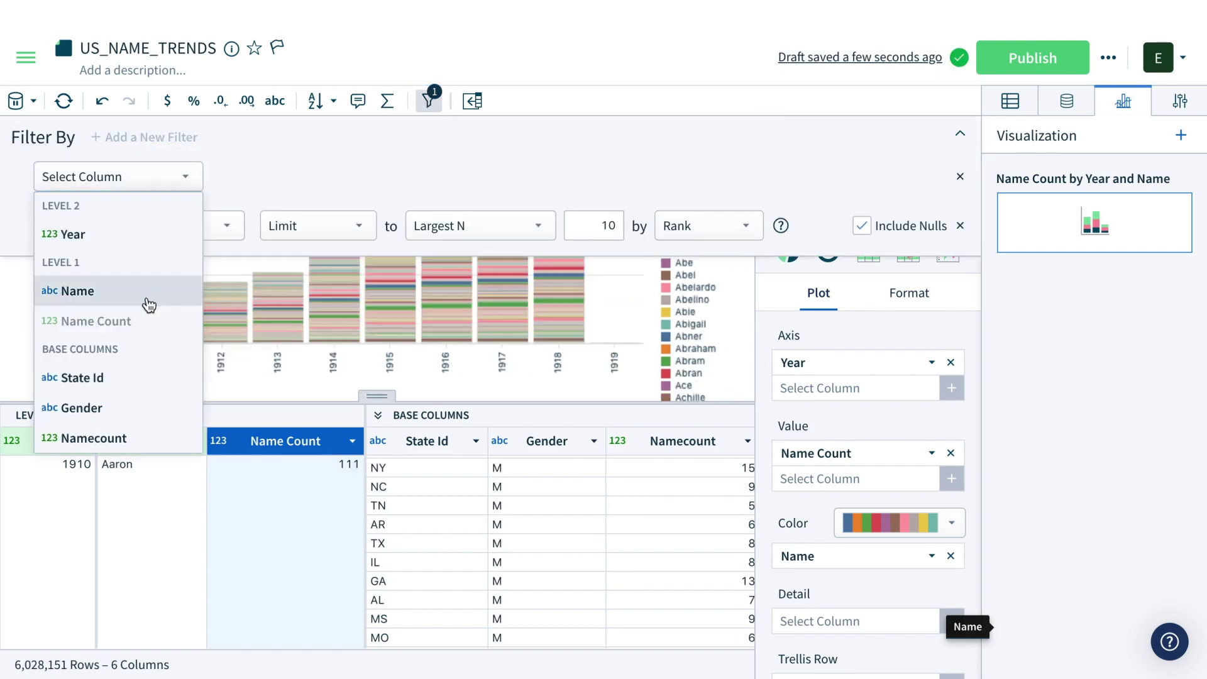
pyautogui.click(149, 302)
pyautogui.click(417, 182)
pyautogui.write('Erica')
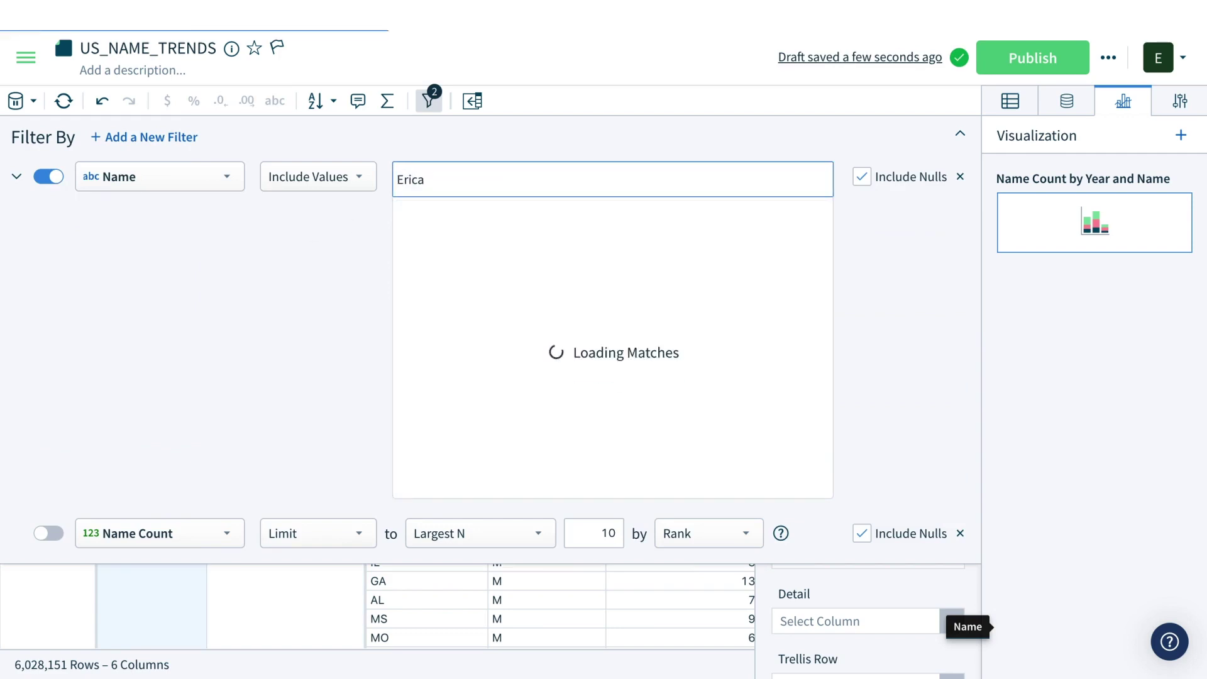
pyautogui.click(421, 232)
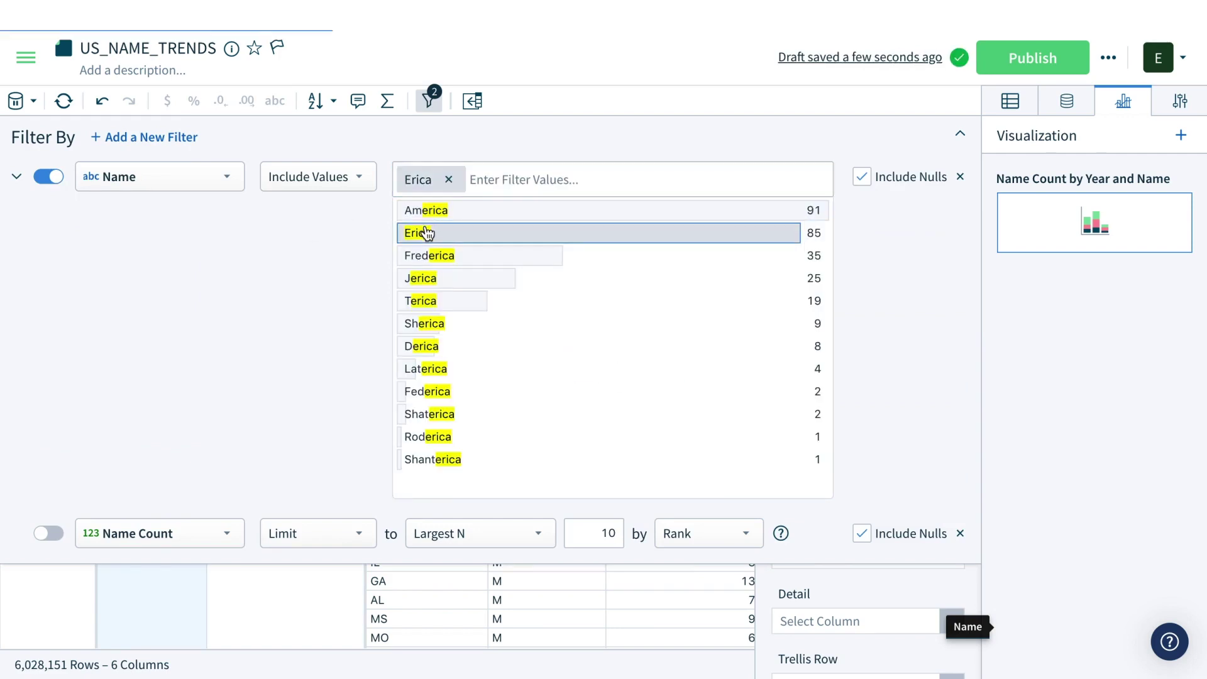
pyautogui.click(960, 138)
pyautogui.moveTo(409, 228)
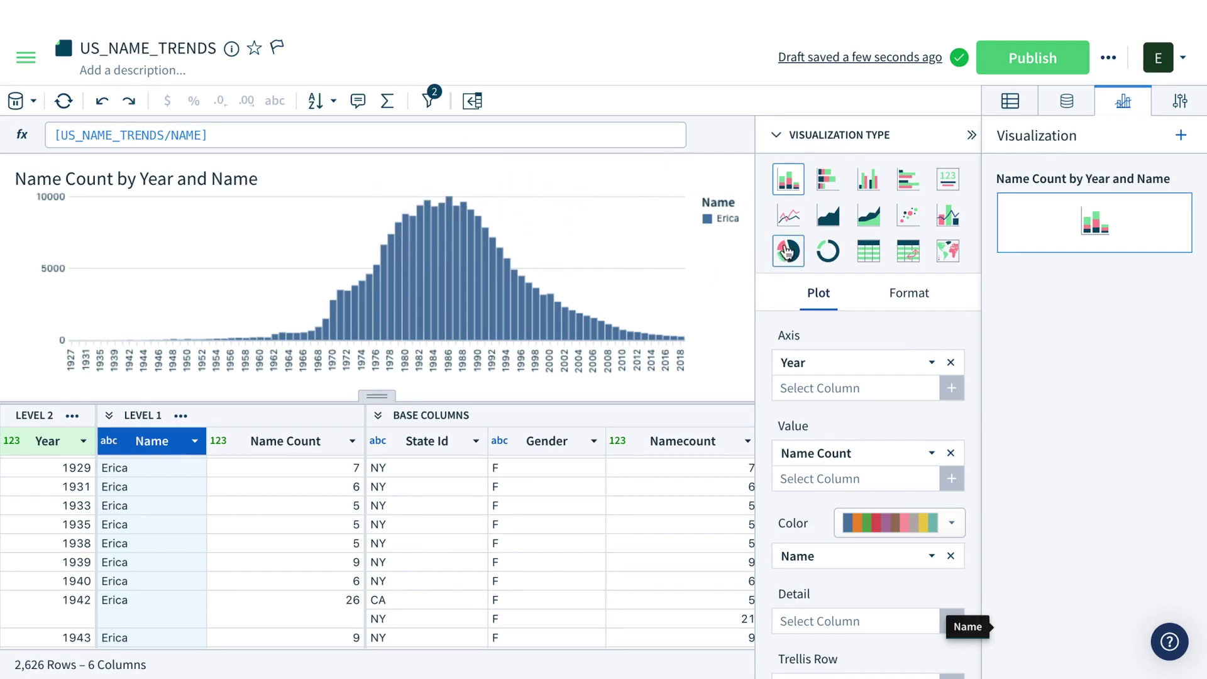
pyautogui.click(1063, 108)
# Join the SE_DEMO_DB > GENERAL_DEMOS > STATE_INFO_JSON table, leaving out the STATE_ID column
pyautogui.click(1182, 135)
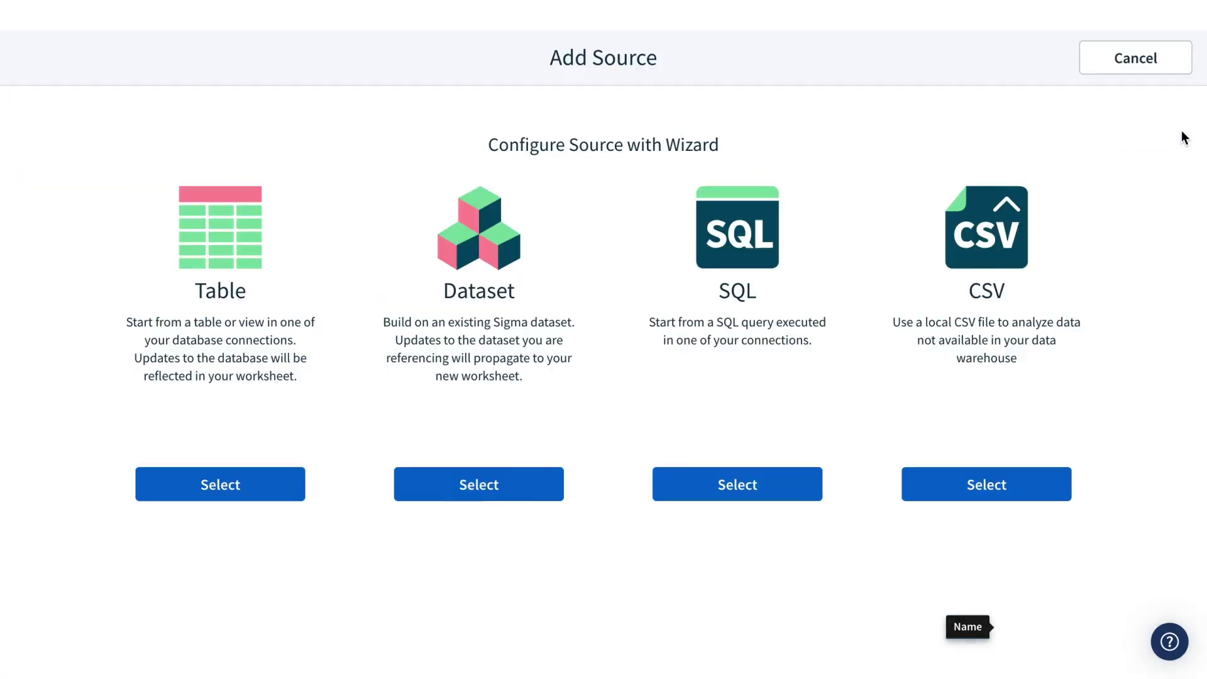
pyautogui.click(220, 228)
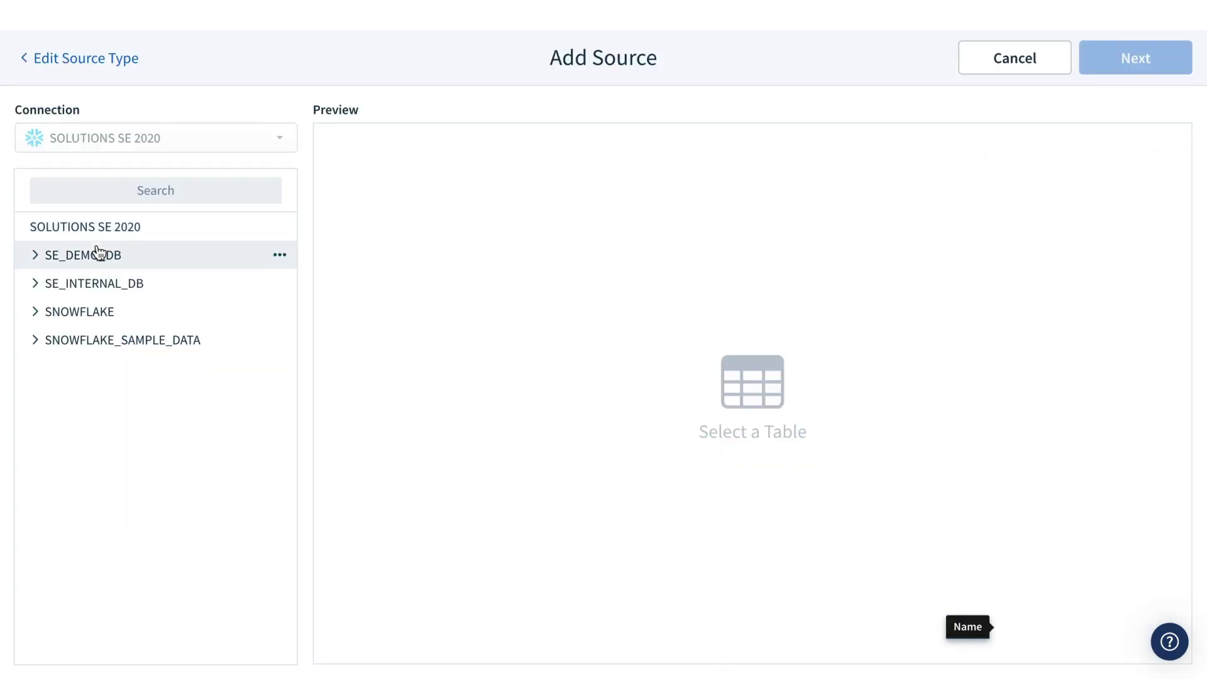
pyautogui.click(35, 256)
pyautogui.click(55, 369)
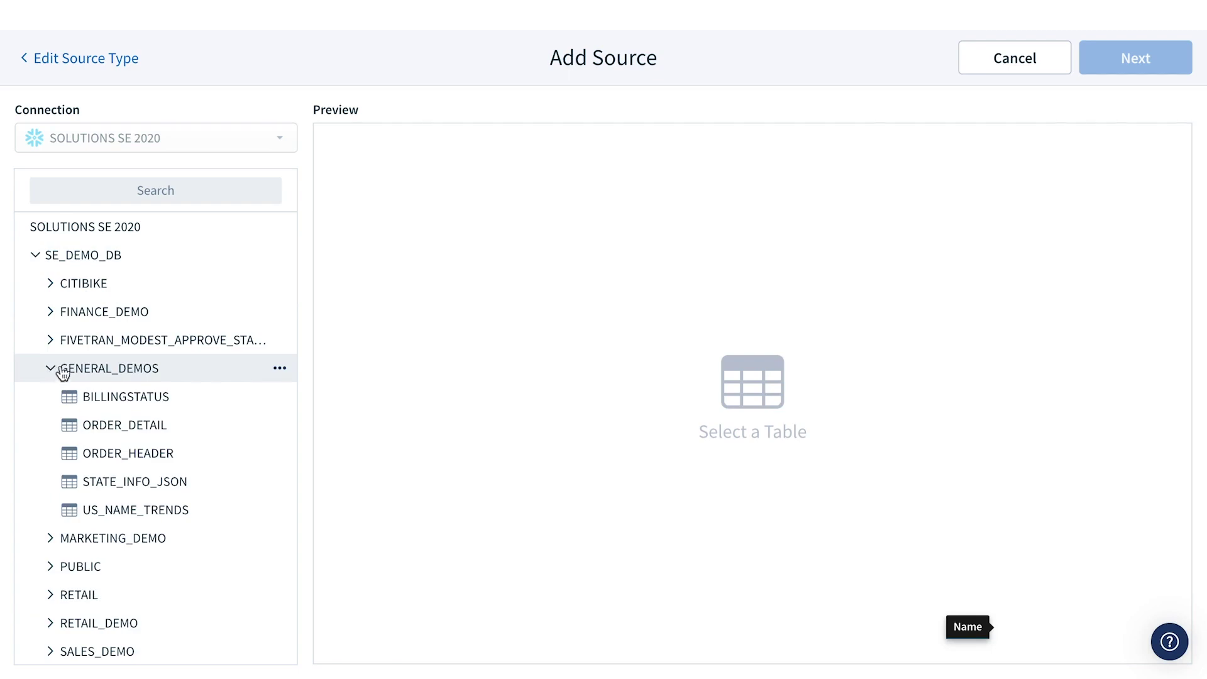
pyautogui.click(92, 485)
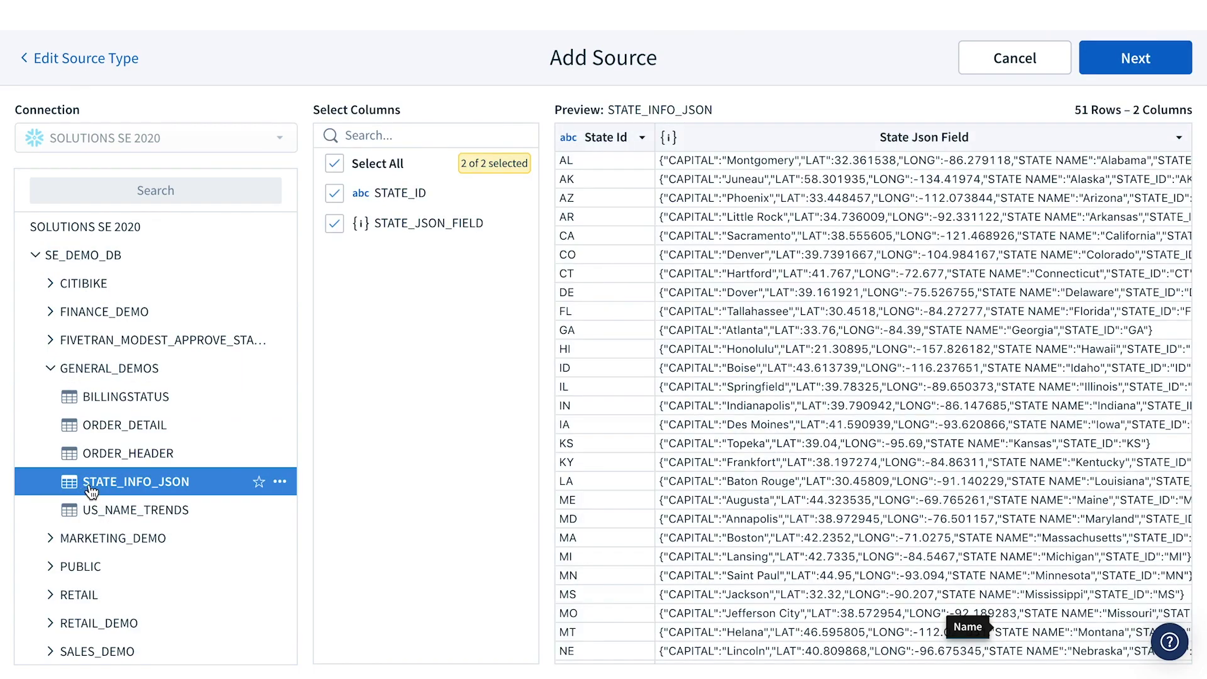
pyautogui.click(334, 193)
pyautogui.click(1132, 60)
pyautogui.click(1136, 59)
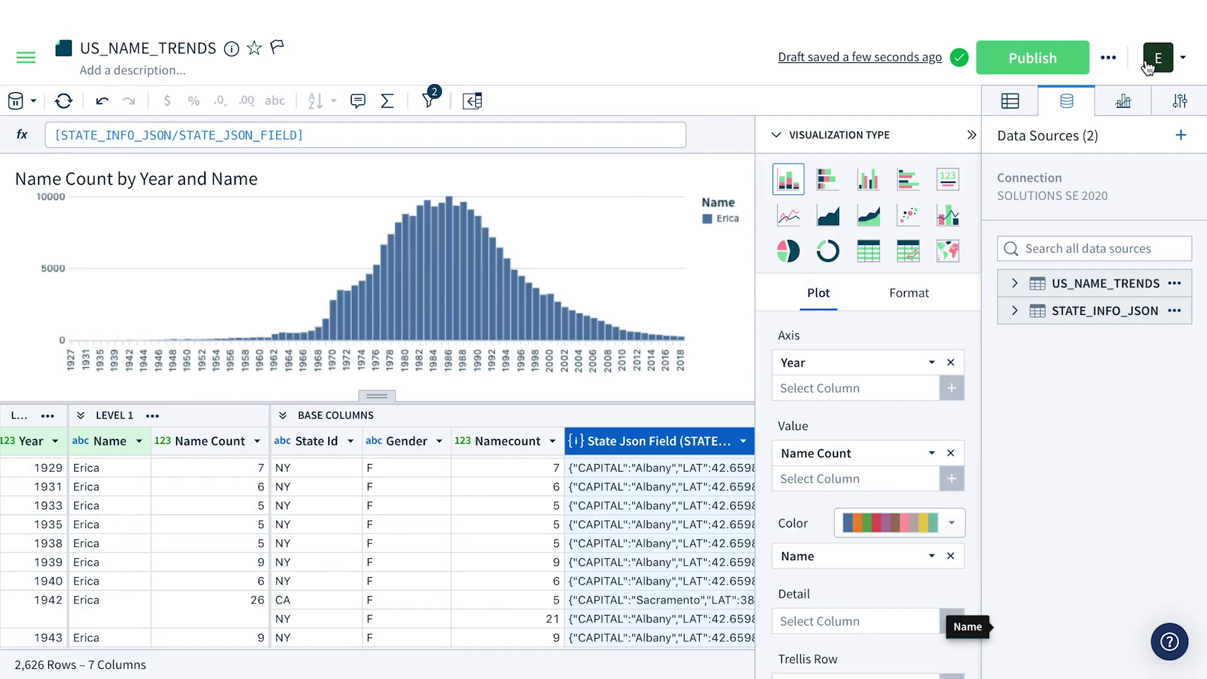
# Extract LAT, LONG and STATE NAME from the State Json Field as new columns
pyautogui.click(1023, 106)
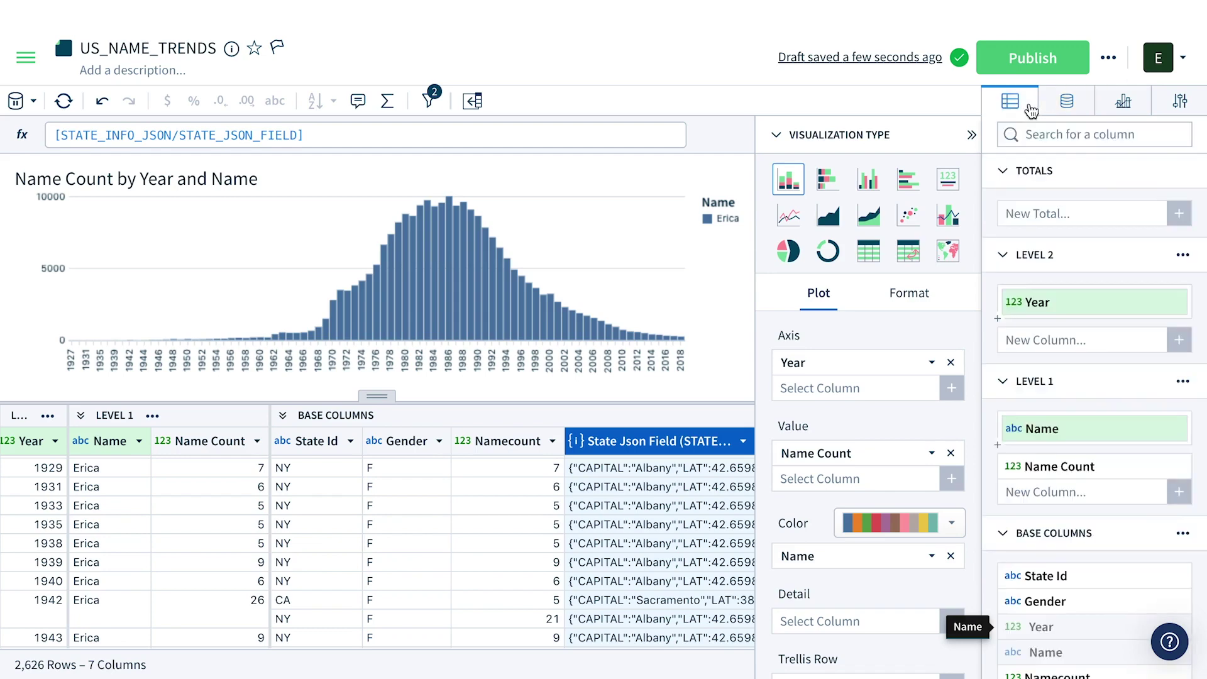
pyautogui.click(742, 442)
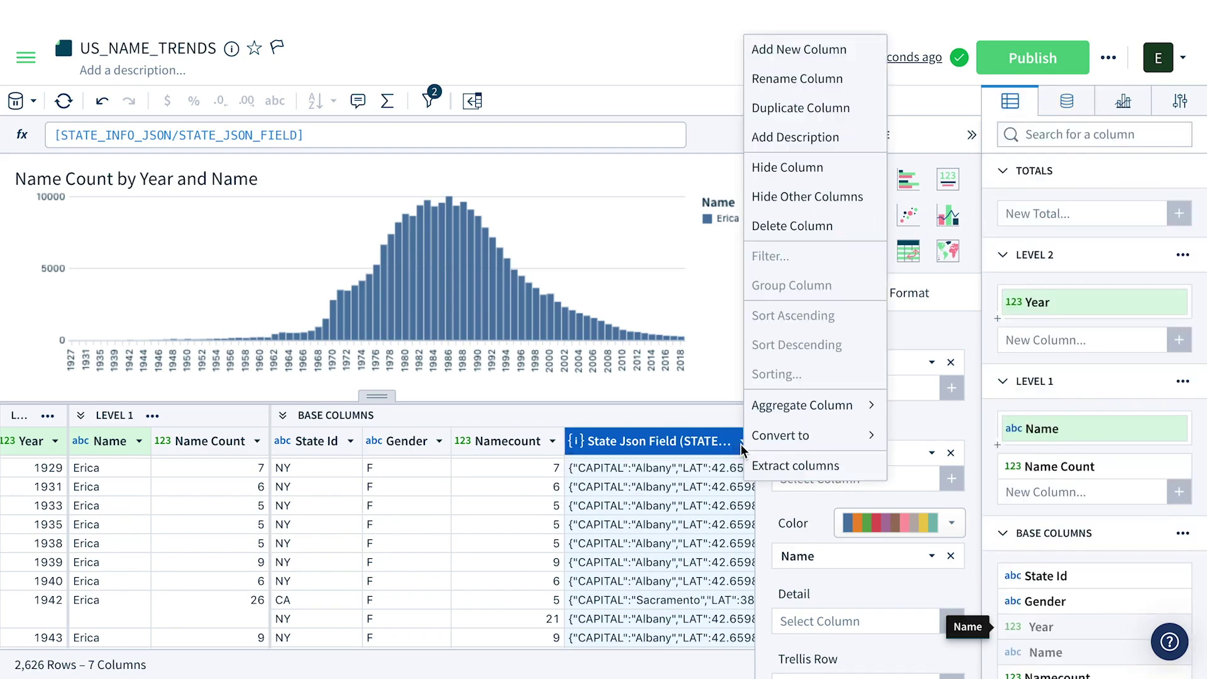
pyautogui.click(764, 469)
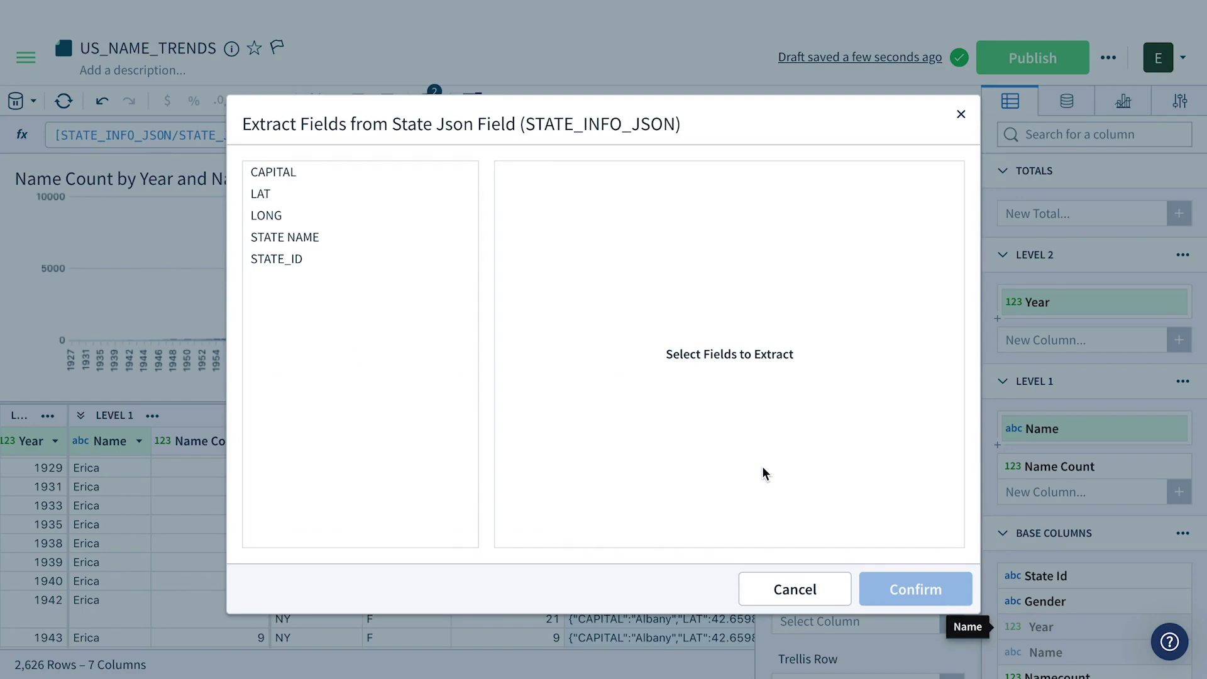
pyautogui.click(323, 195)
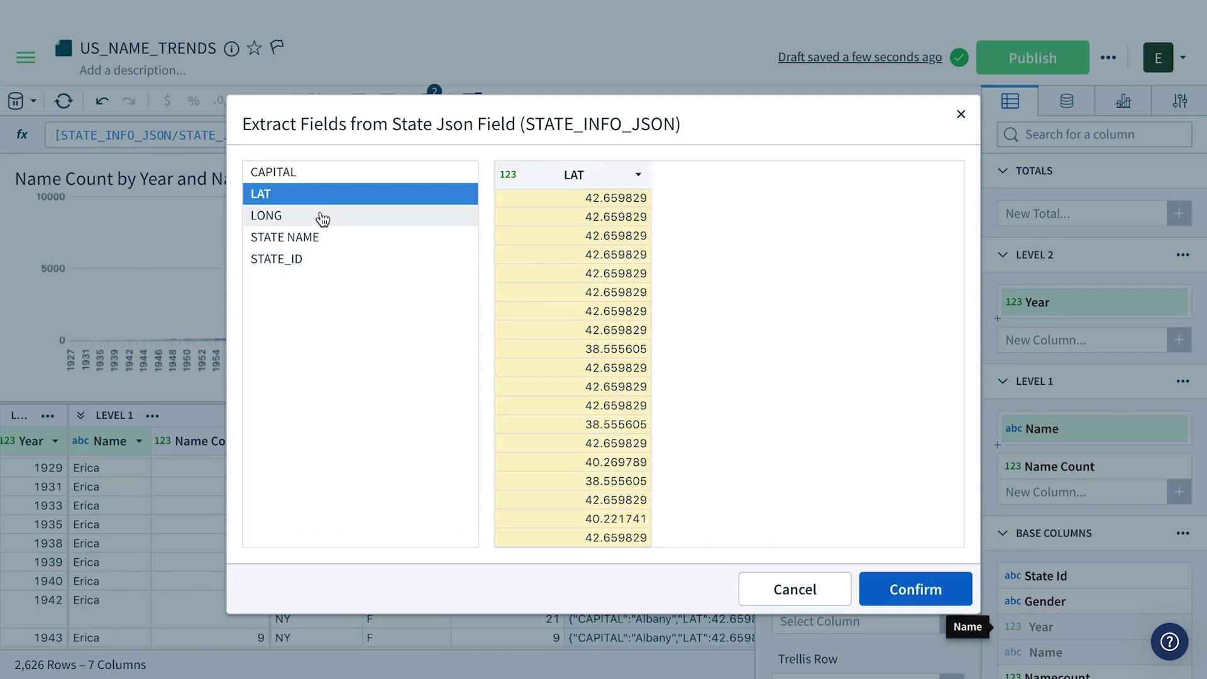
pyautogui.click(321, 215)
pyautogui.click(321, 239)
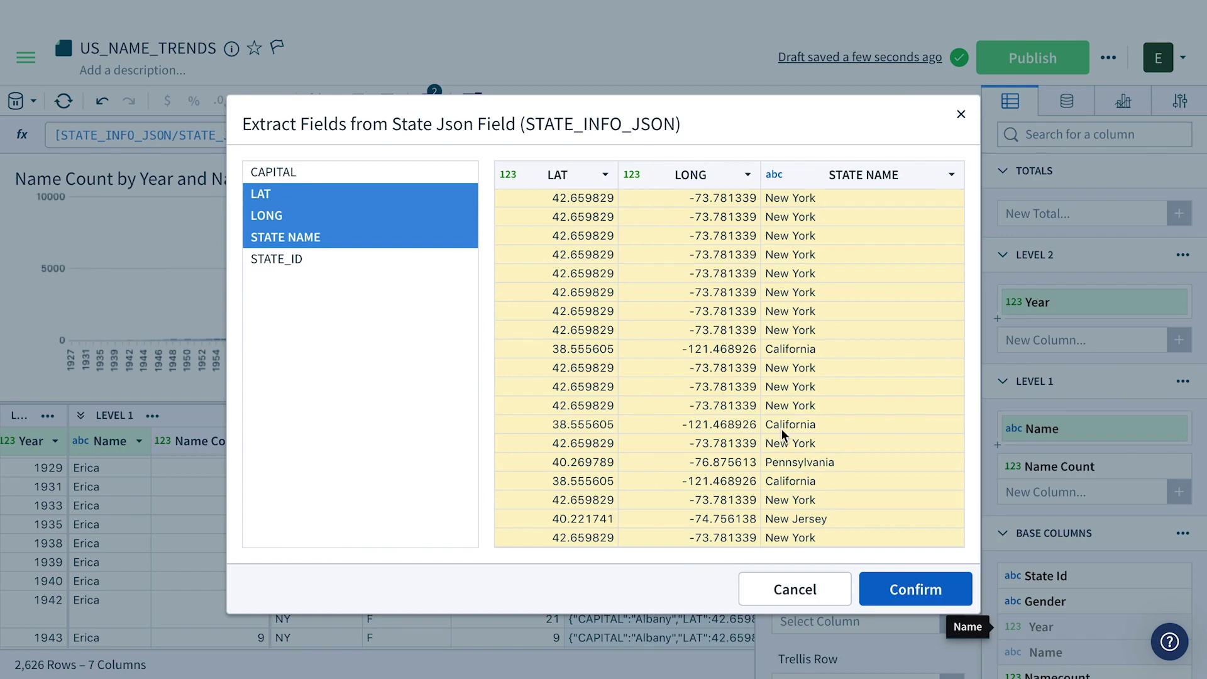
pyautogui.click(918, 588)
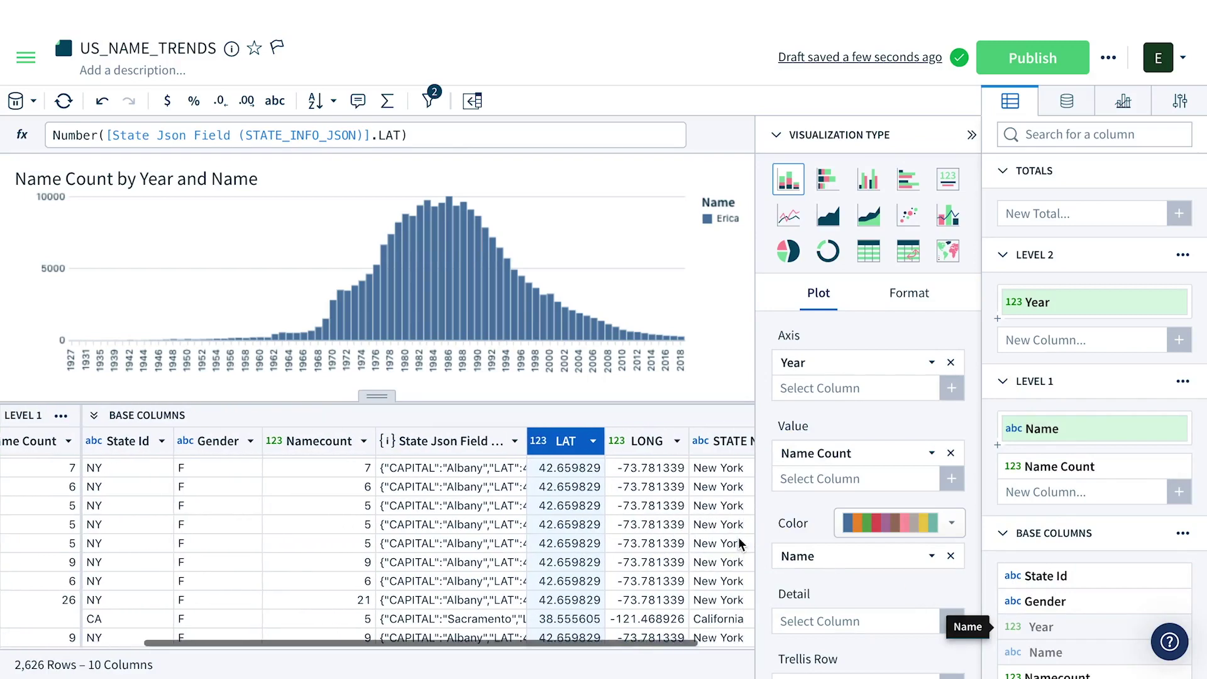
pyautogui.scroll(-3, 741, 538)
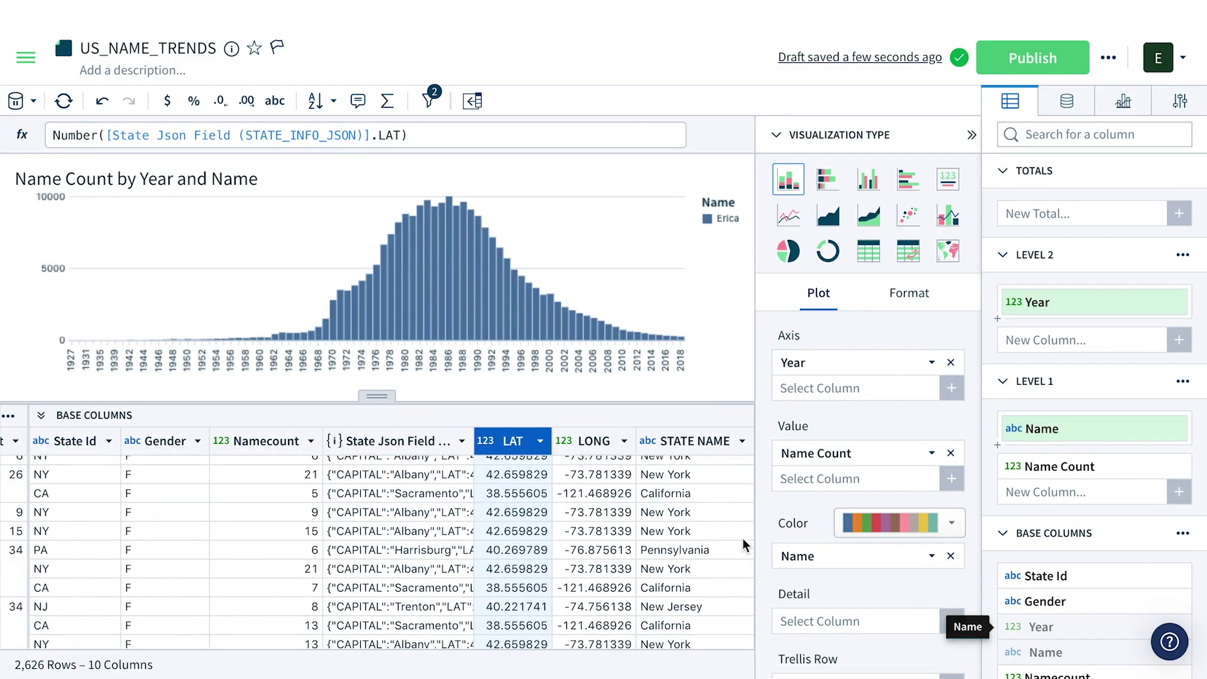
pyautogui.click(33, 102)
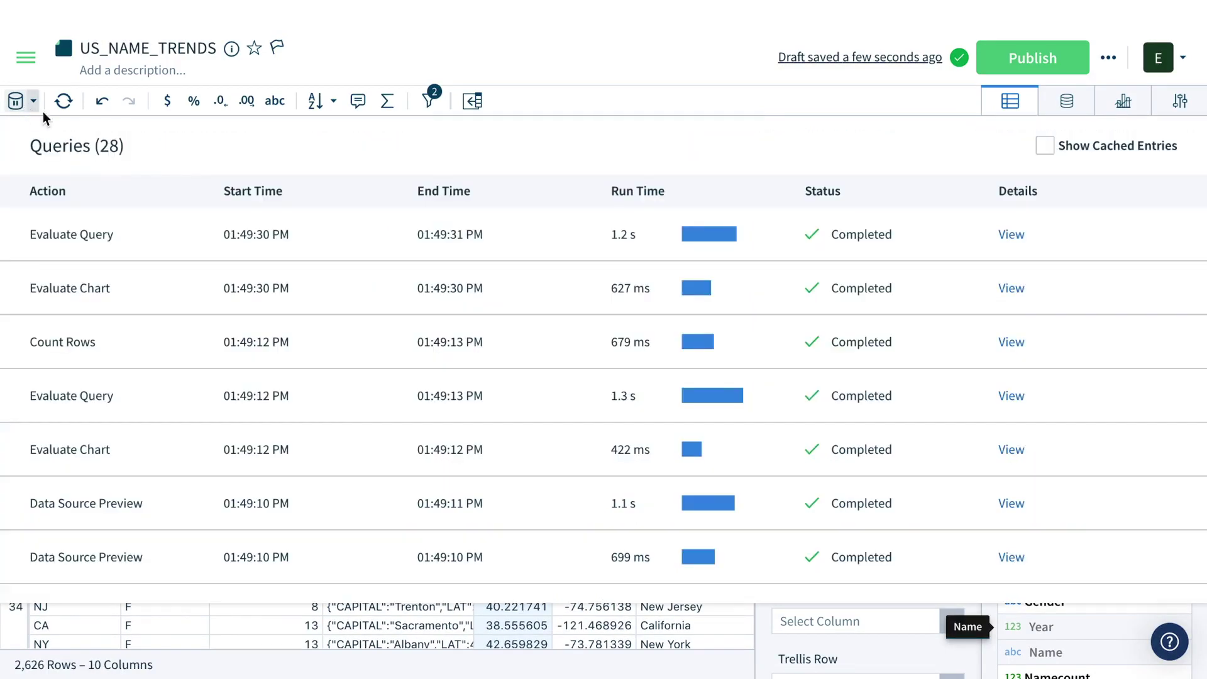
# Open the latest Evaluate Query's request details and review its SQL with the STATE_INFO_JSON join and Erica filter
pyautogui.click(1012, 234)
pyautogui.scroll(-8, 901, 409)
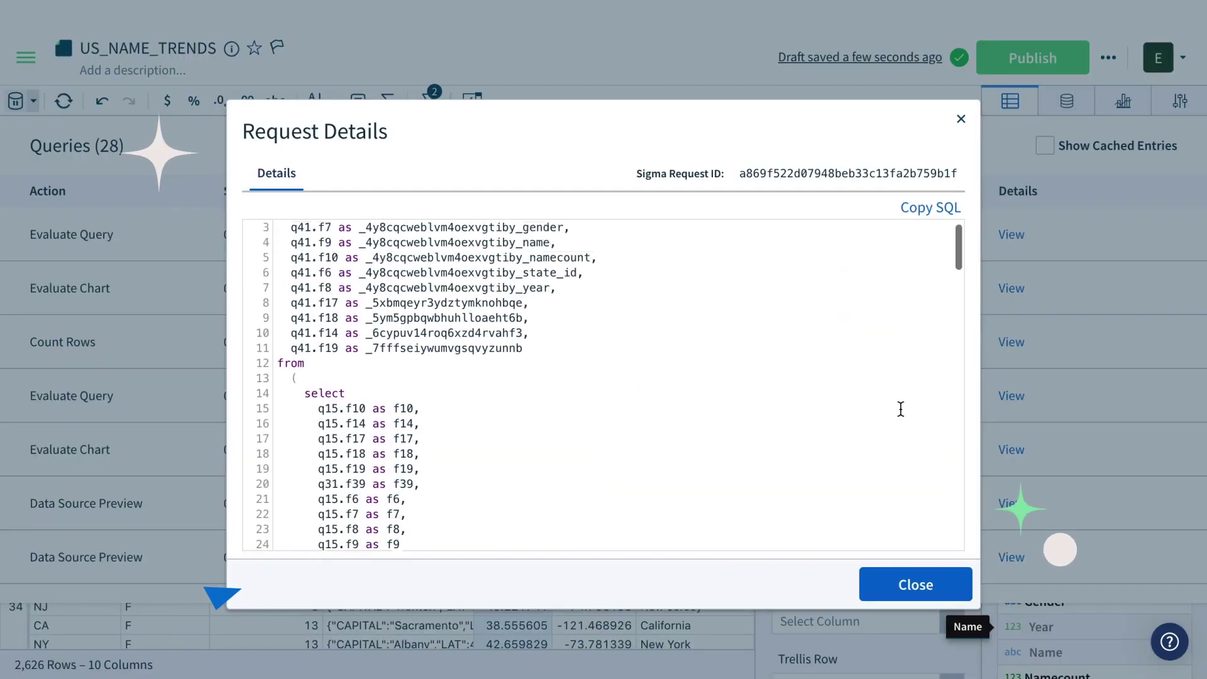
pyautogui.scroll(-10, 900, 409)
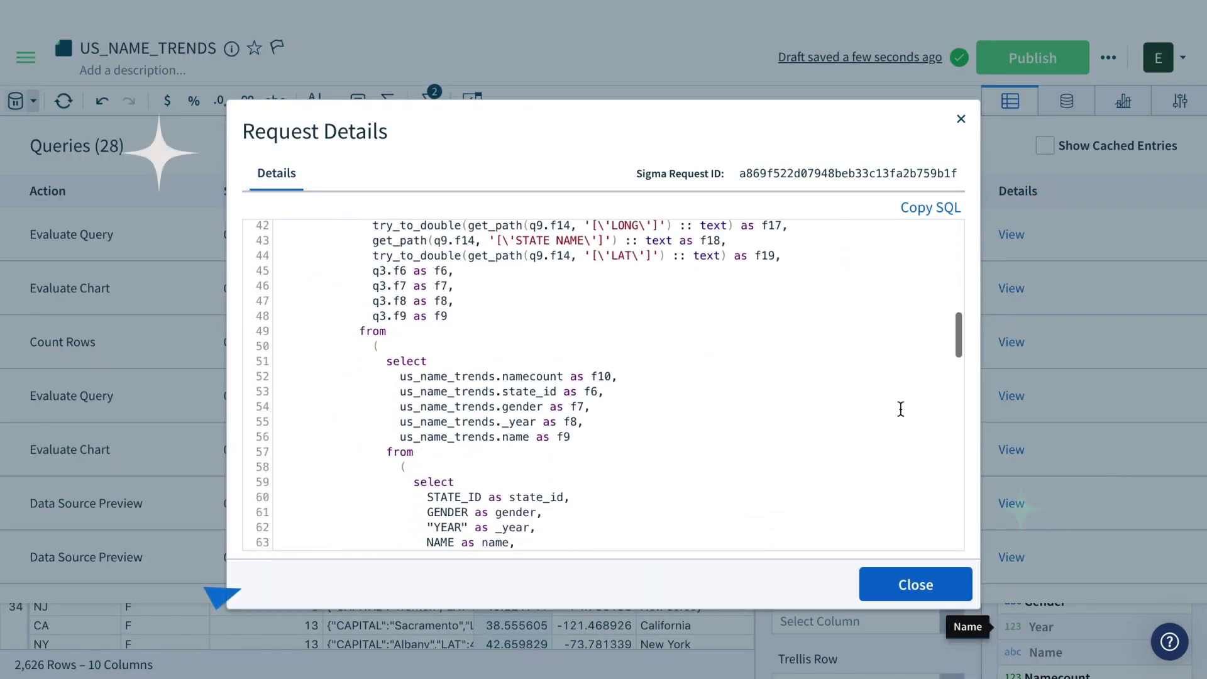
pyautogui.scroll(-10, 901, 409)
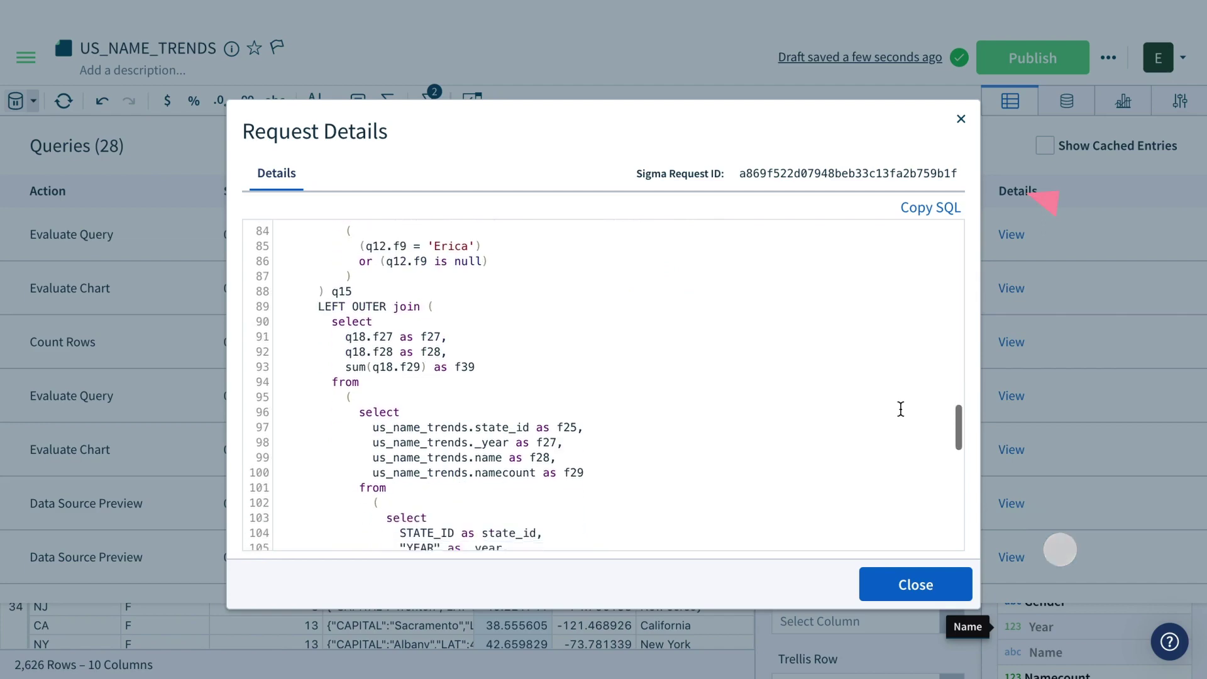
pyautogui.scroll(-4, 901, 409)
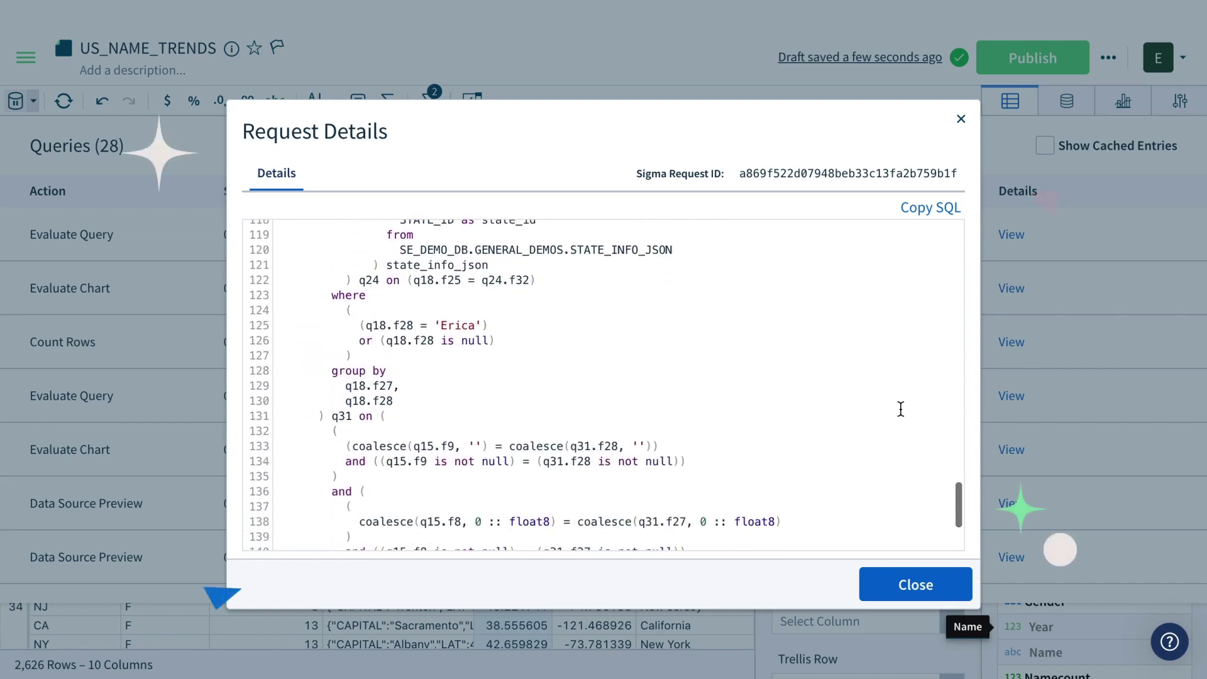